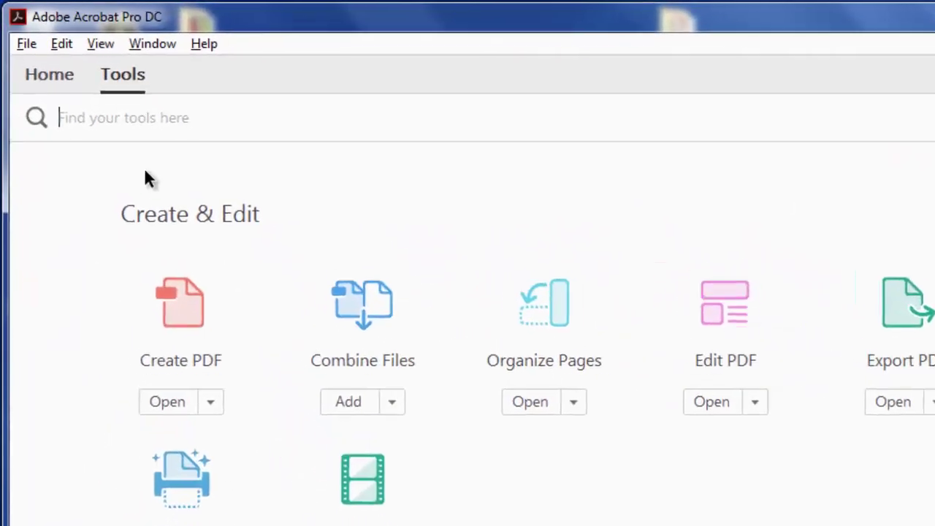
# - Bring up Acrobat's Create PDF choices, including Combine Files into a Single PDF
pyautogui.click(28, 46)
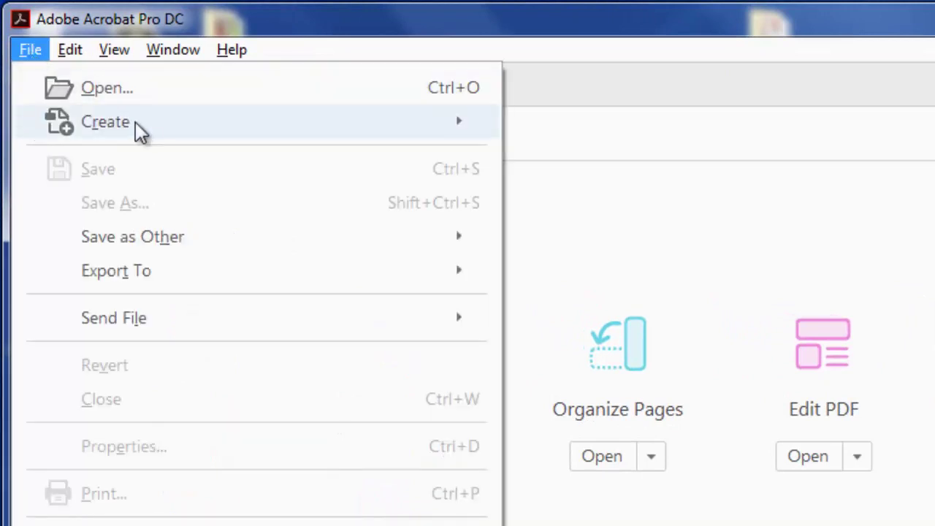
pyautogui.moveTo(285, 124)
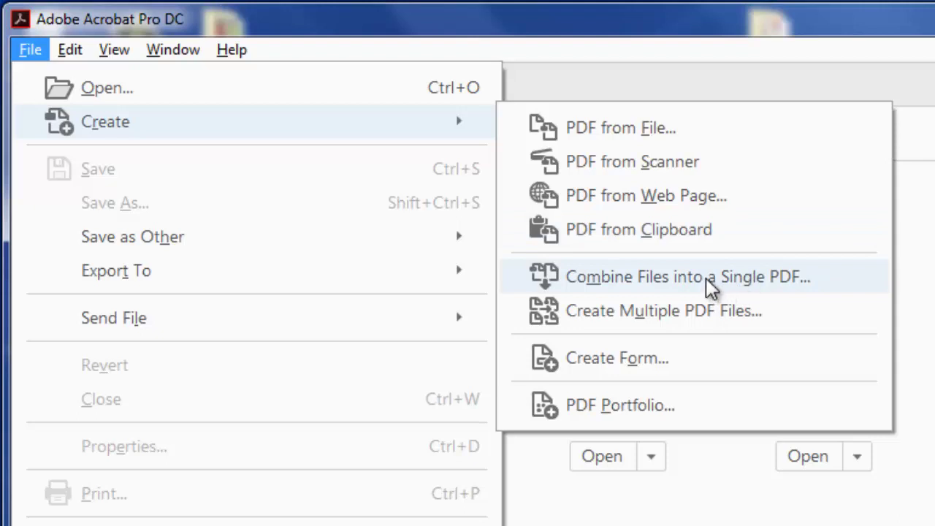
pyautogui.click(708, 281)
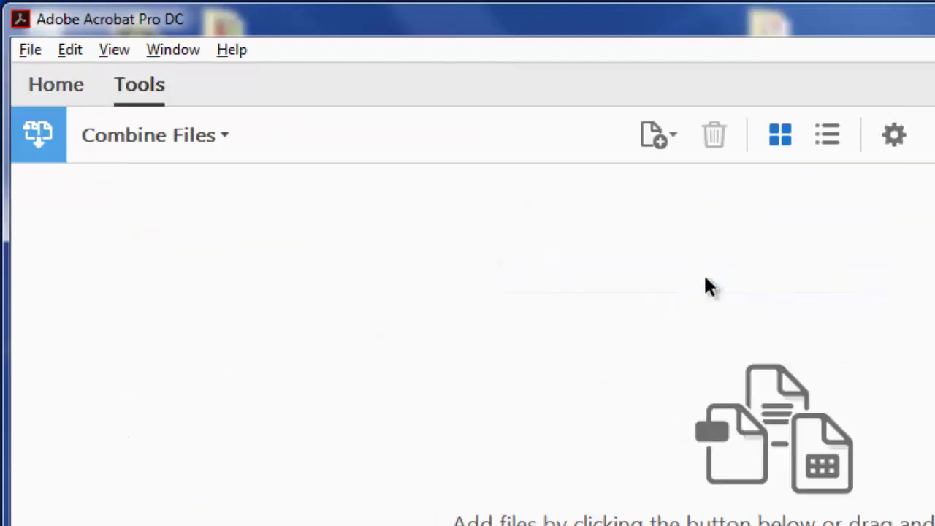
pyautogui.click(670, 139)
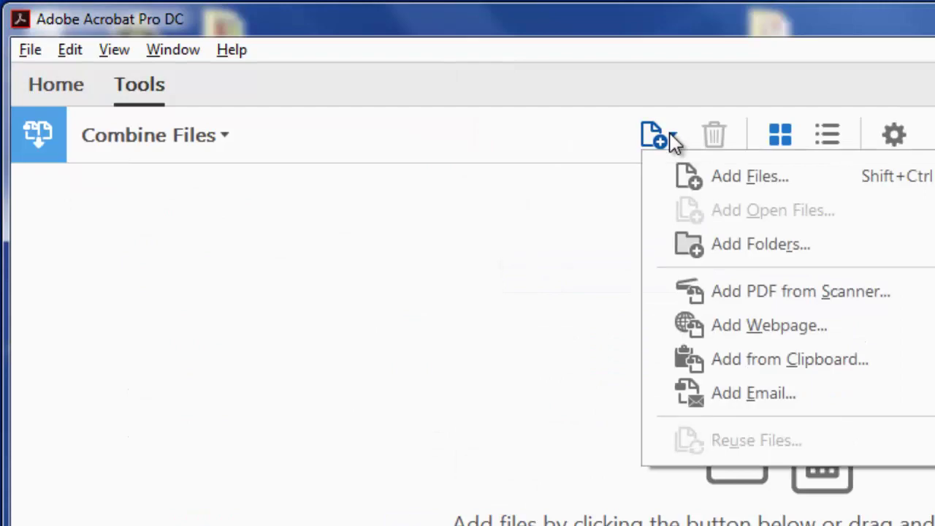
pyautogui.click(702, 170)
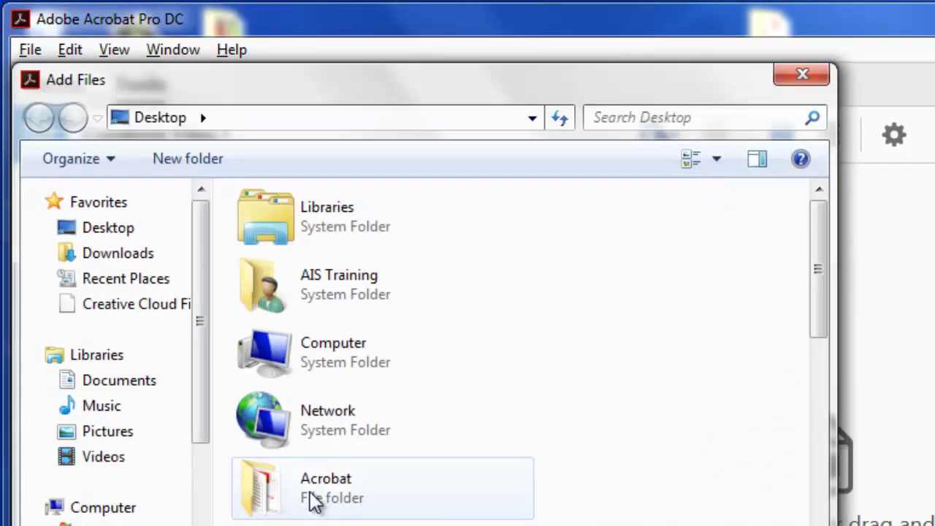
pyautogui.doubleClick(313, 501)
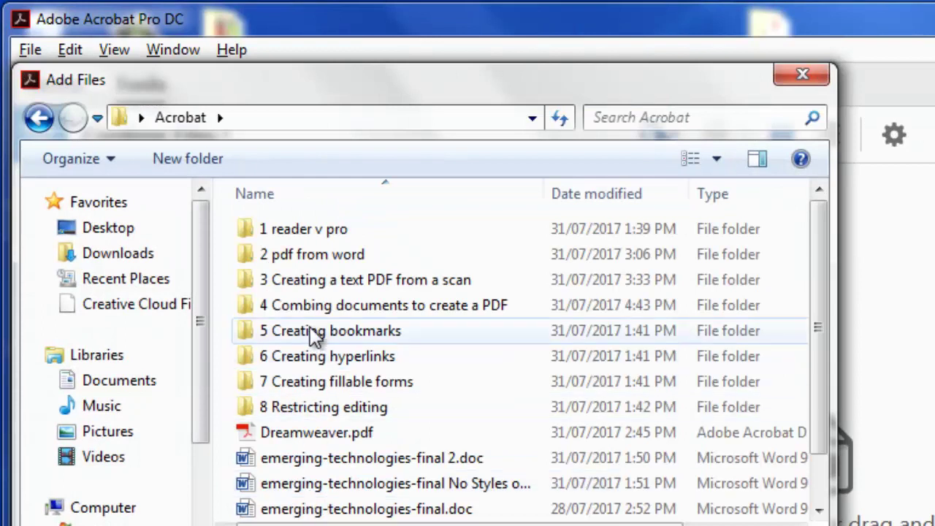
pyautogui.doubleClick(306, 306)
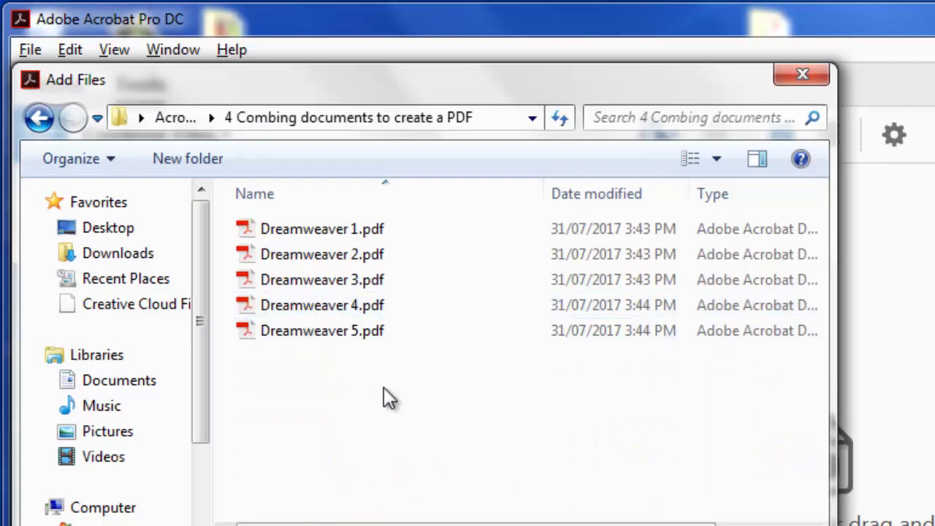
pyautogui.click(311, 230)
pyautogui.hotkey('ctrl', 'a')
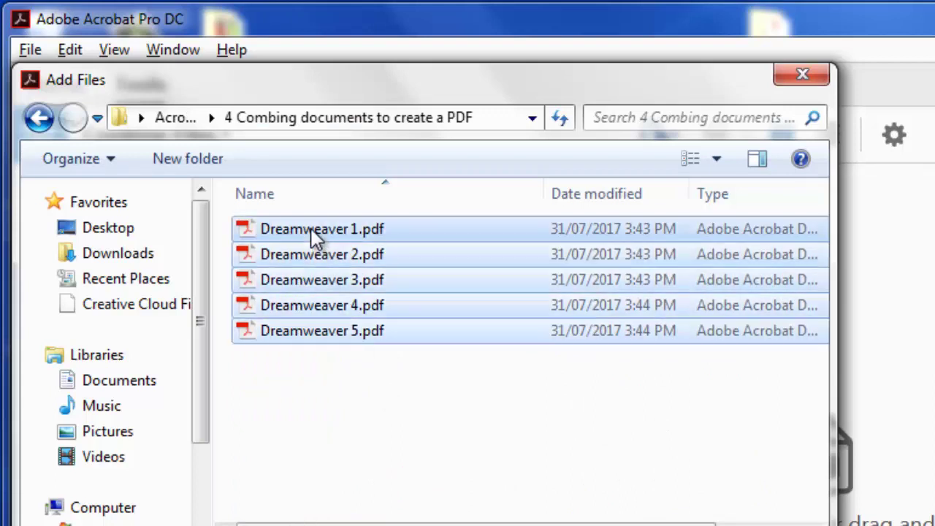
pyautogui.click(415, 469)
pyautogui.moveTo(406, 415); pyautogui.dragTo(297, 221)
pyautogui.click(297, 221)
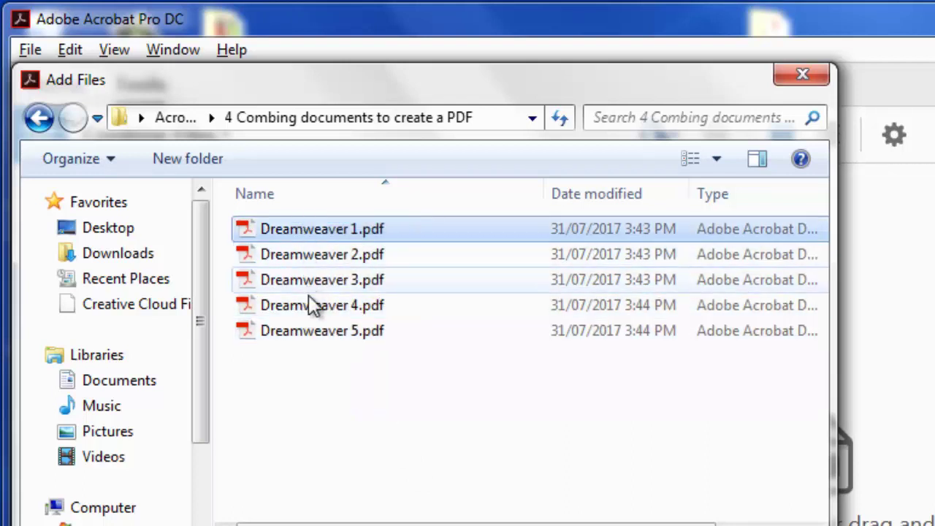
pyautogui.keyDown('shift'); pyautogui.click(314, 338); pyautogui.keyUp('shift')
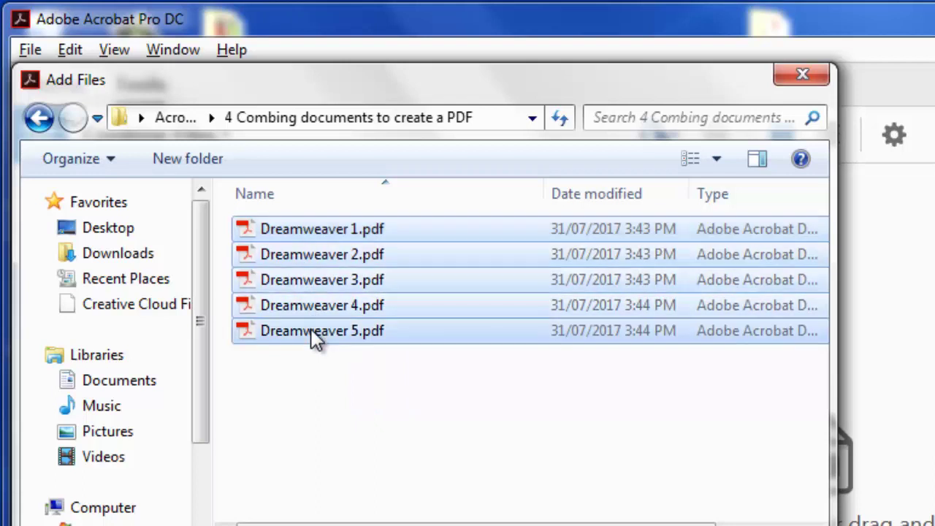
pyautogui.click(367, 383)
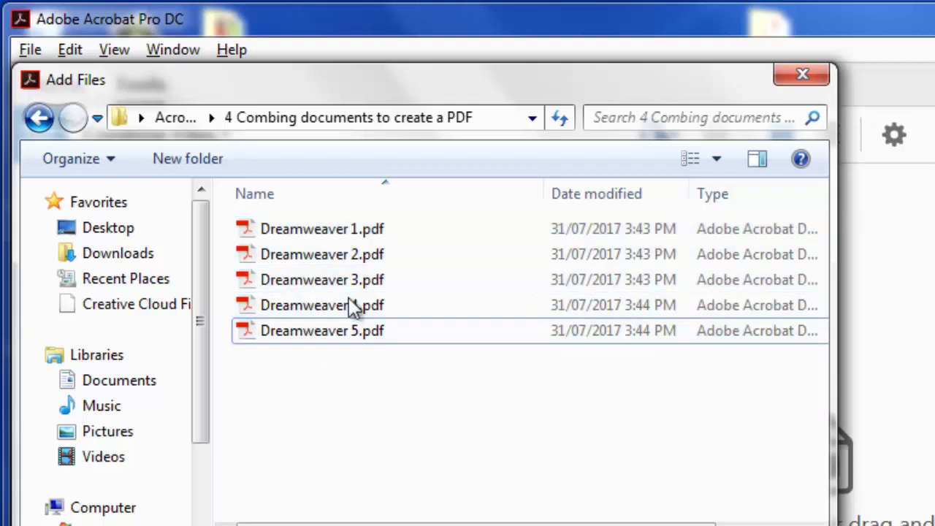
pyautogui.click(326, 231)
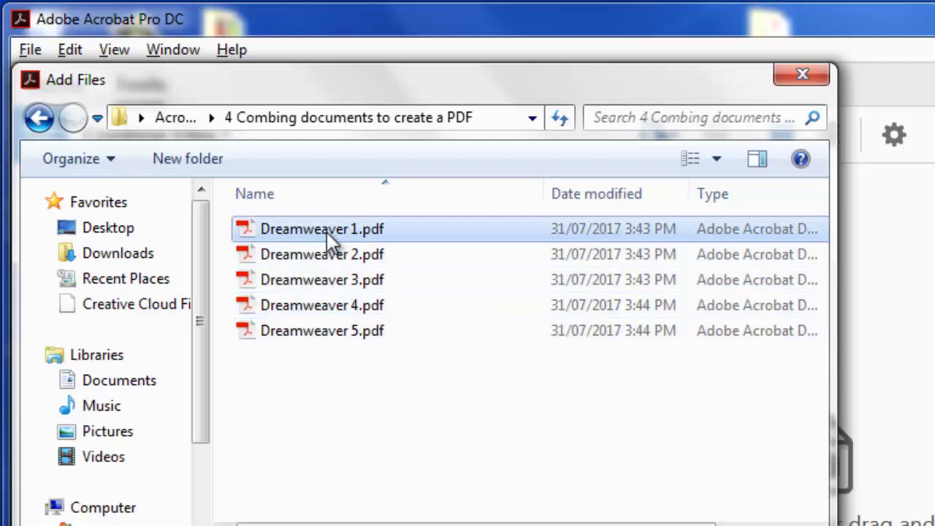
pyautogui.keyDown('ctrl'); pyautogui.click(326, 276); pyautogui.keyUp('ctrl')
pyautogui.keyDown('ctrl'); pyautogui.click(327, 307); pyautogui.keyUp('ctrl')
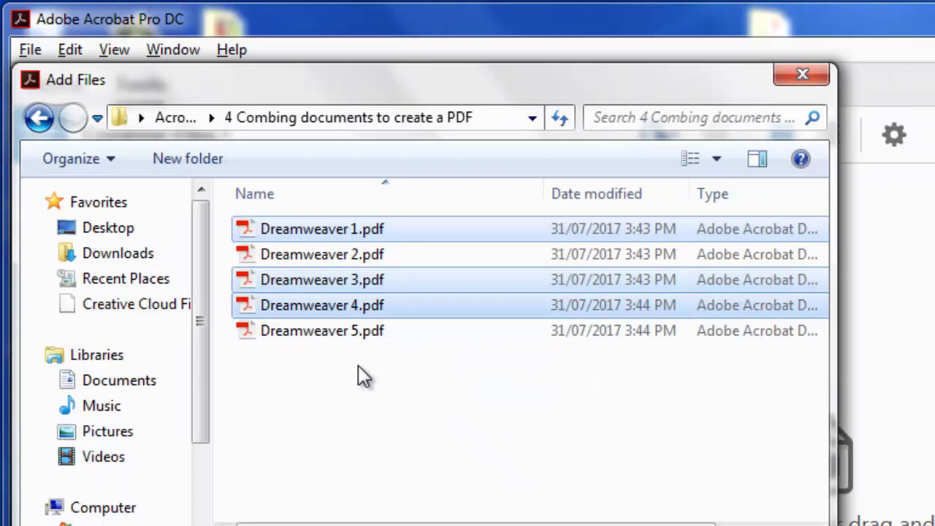
pyautogui.press('Return')
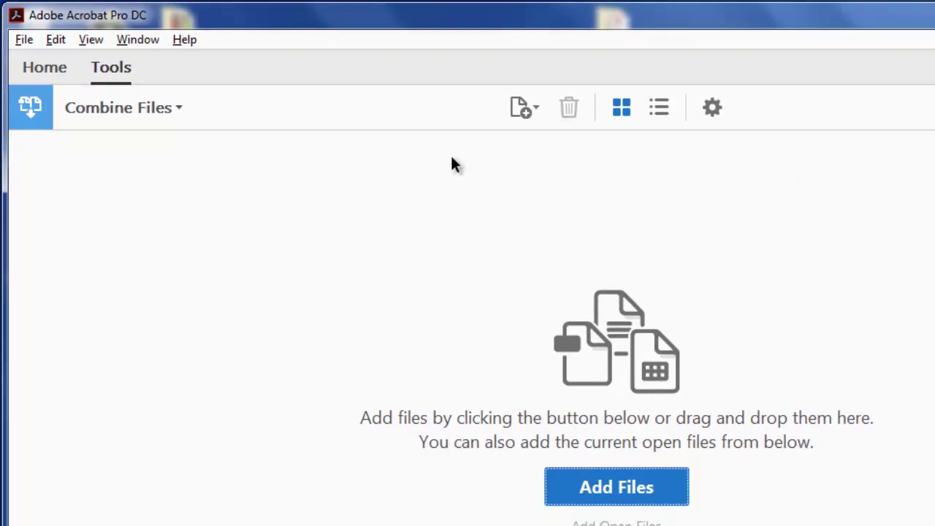
# - Add the whole '4 Combing documents to create a PDF' folder, queuing its five Dreamweaver PDFs
pyautogui.click(535, 108)
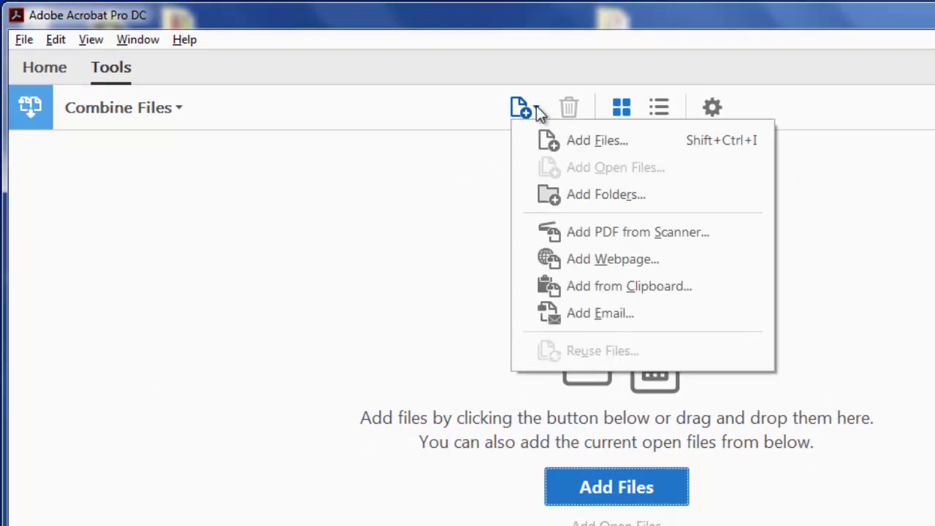
pyautogui.click(585, 193)
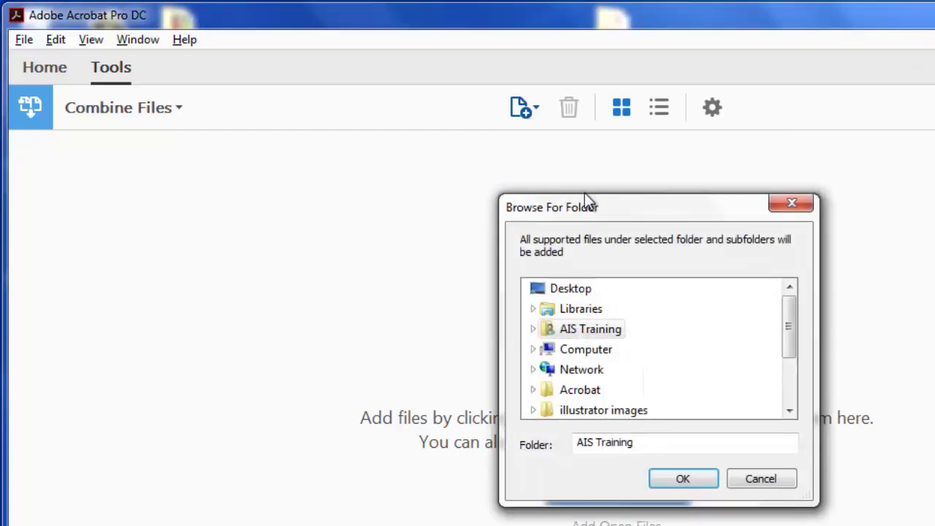
pyautogui.click(574, 393)
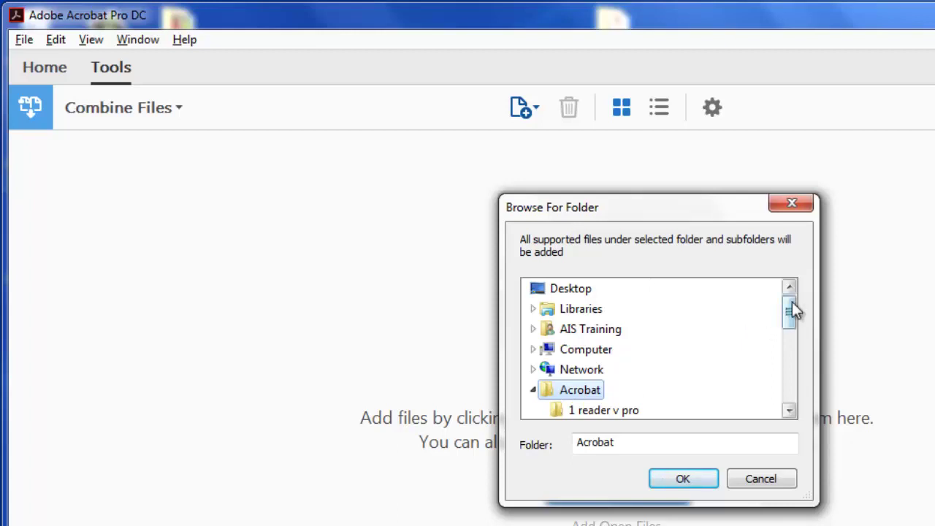
pyautogui.moveTo(792, 304); pyautogui.dragTo(792, 334)
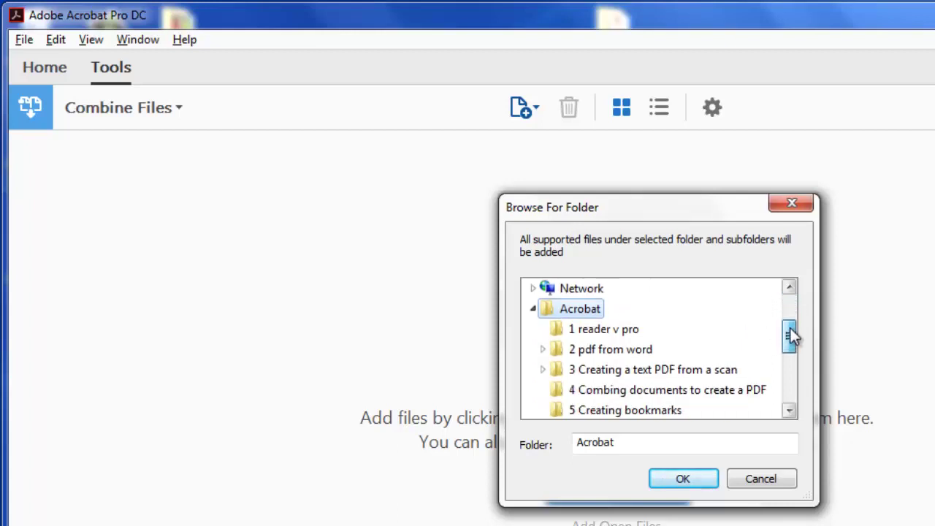
pyautogui.click(628, 393)
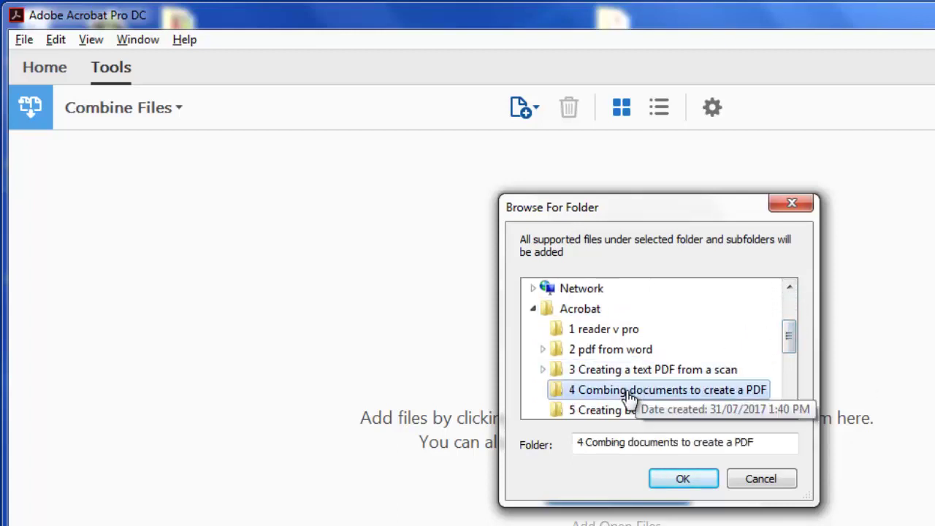
pyautogui.click(680, 481)
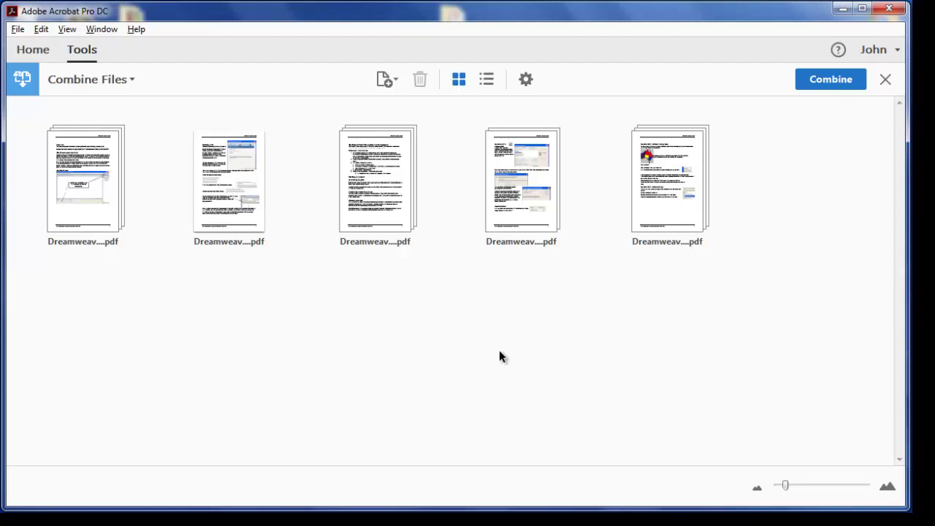
pyautogui.click(236, 174)
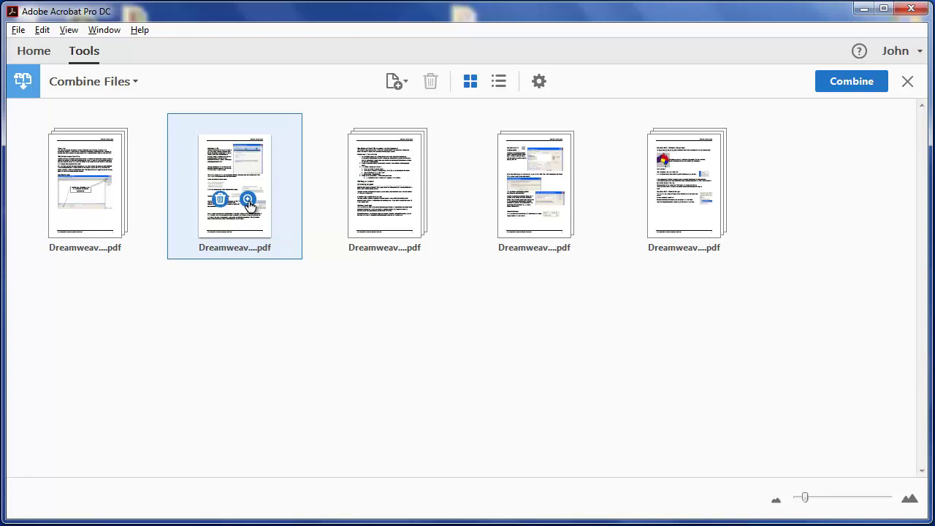
pyautogui.click(248, 200)
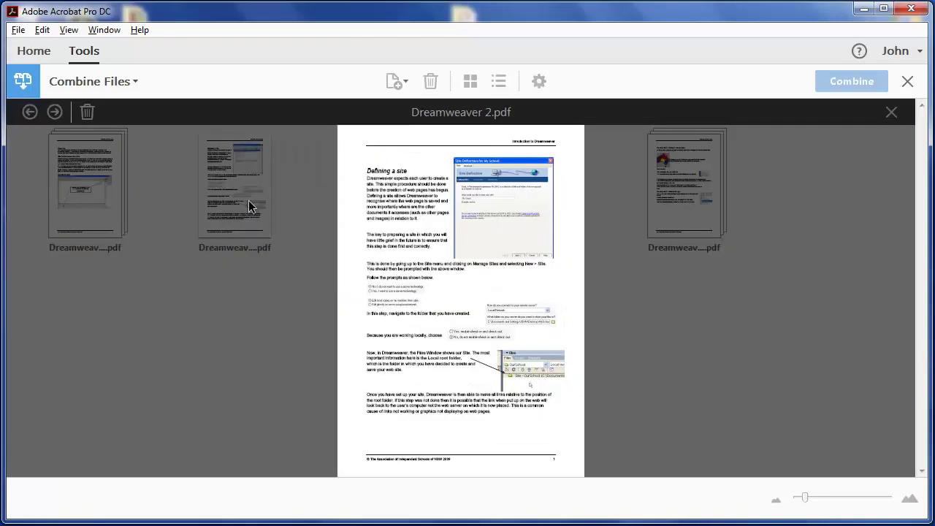
pyautogui.click(429, 275)
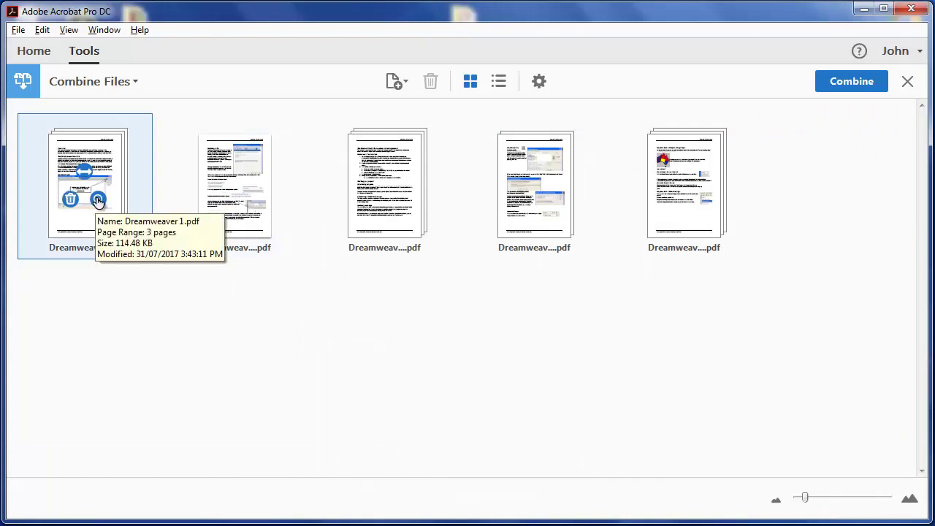
pyautogui.click(97, 200)
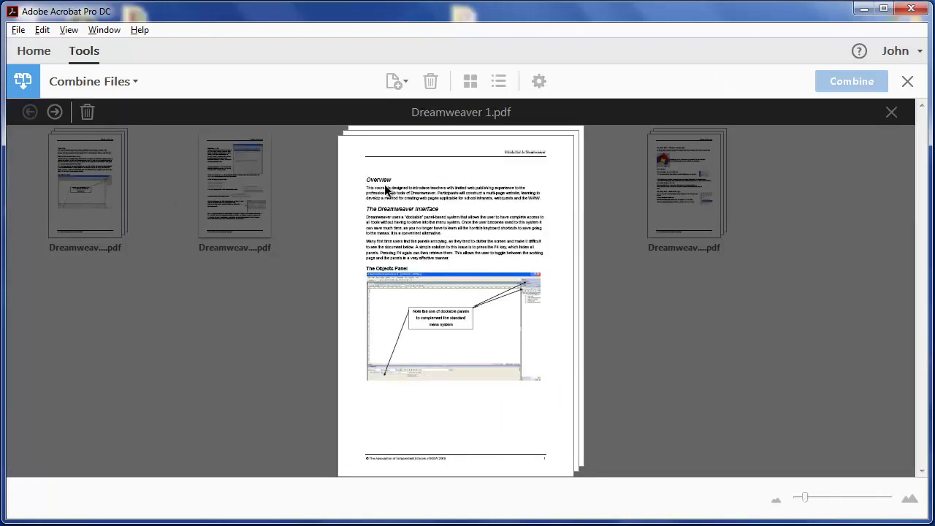
pyautogui.click(245, 333)
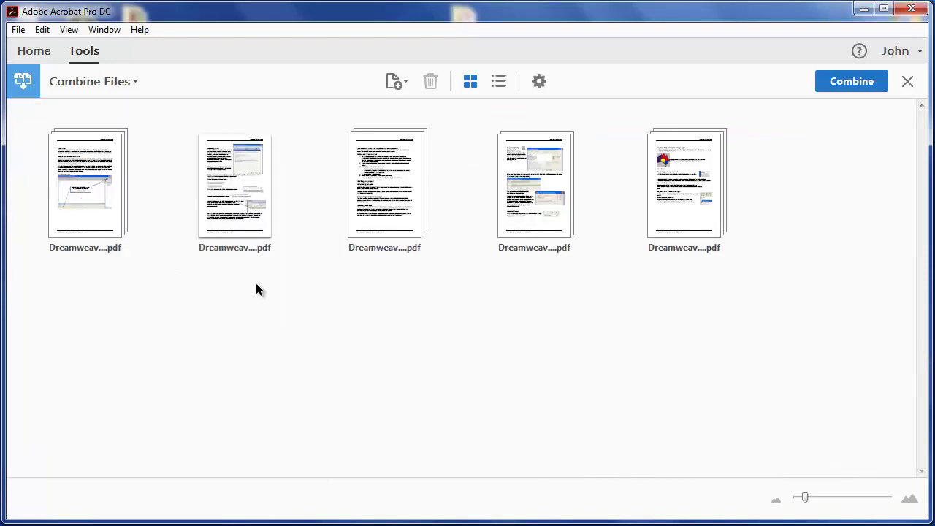
pyautogui.moveTo(363, 192)
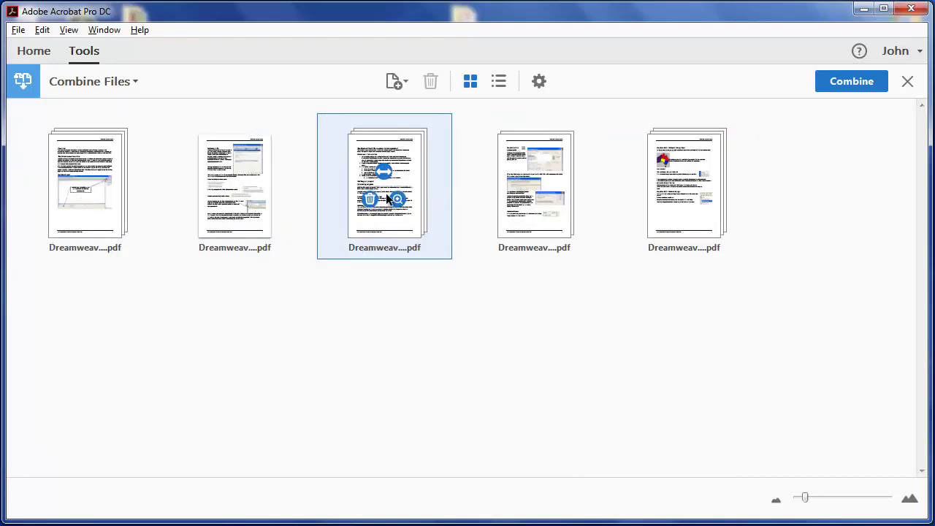
pyautogui.moveTo(403, 181)
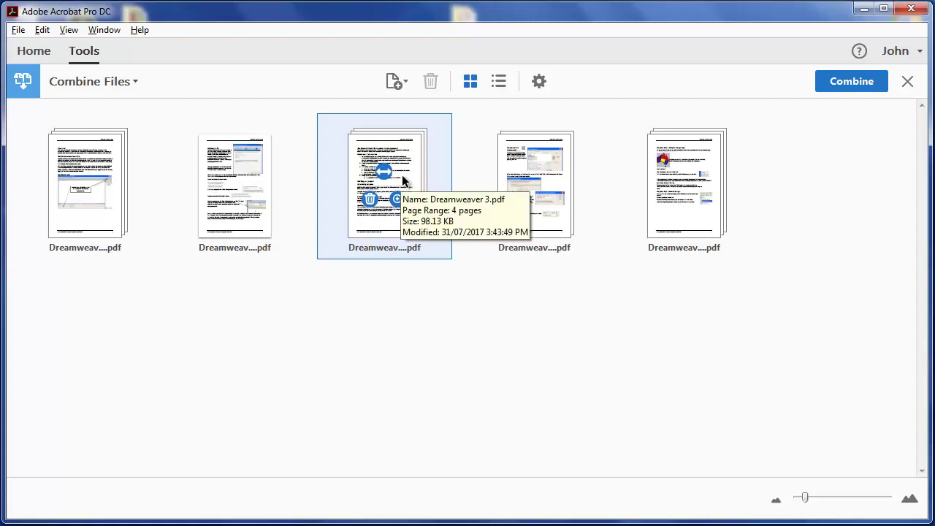
pyautogui.moveTo(515, 183)
pyautogui.moveTo(674, 181)
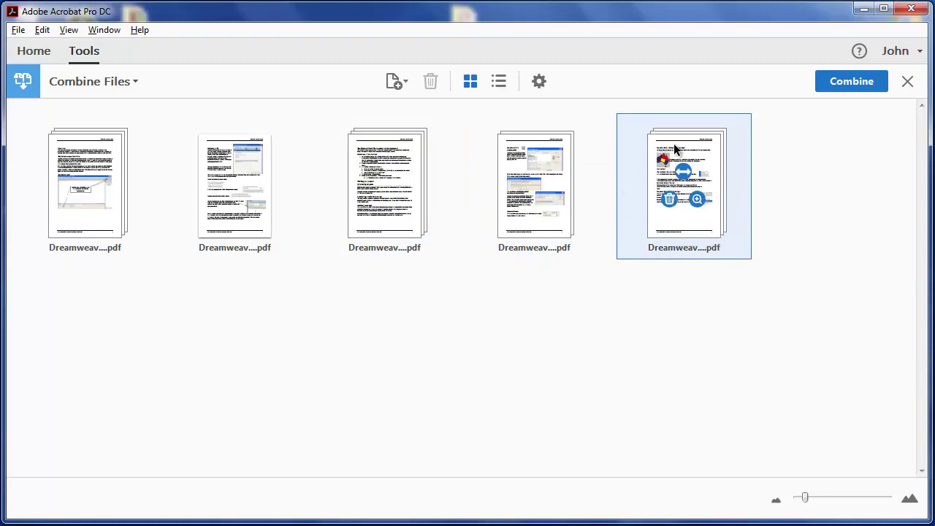
pyautogui.moveTo(674, 150)
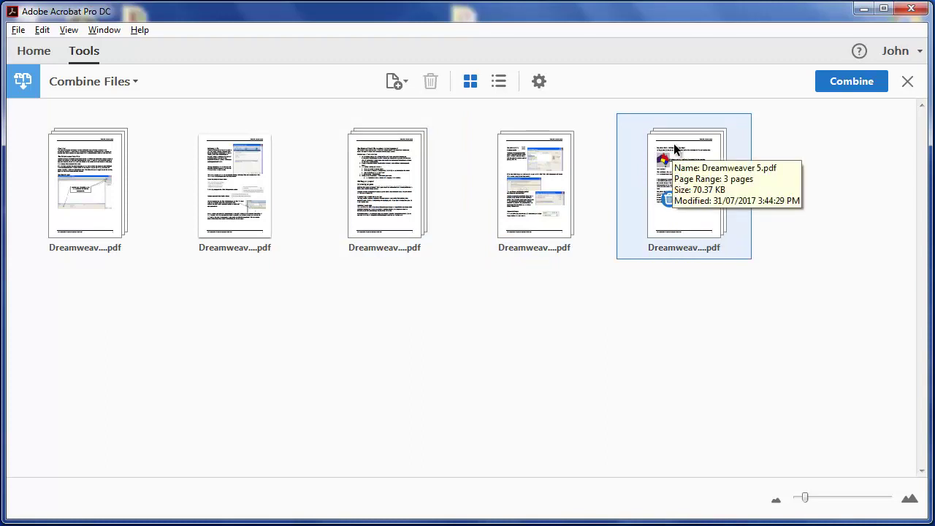
pyautogui.moveTo(673, 150); pyautogui.dragTo(758, 173)
# - Turn on Always add bookmarks and Continue combining if an error occurs in the combine options
pyautogui.click(537, 81)
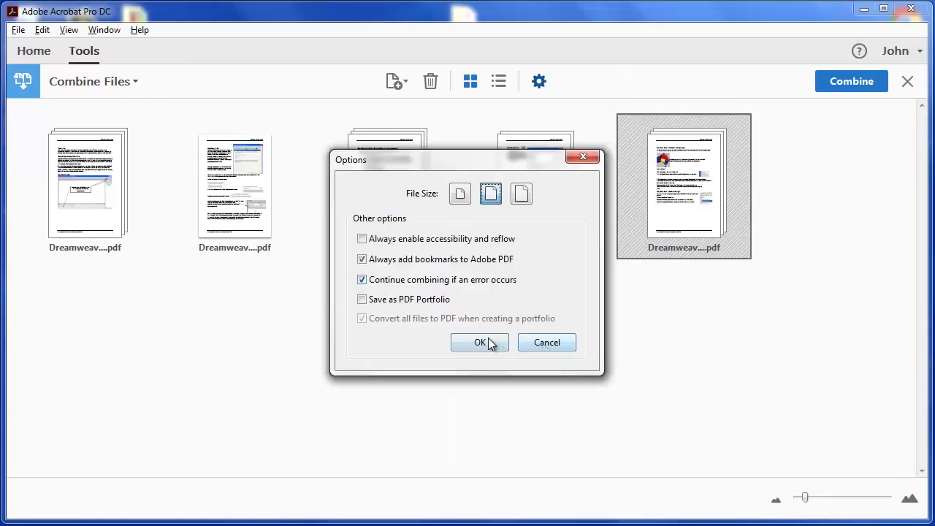
pyautogui.click(480, 345)
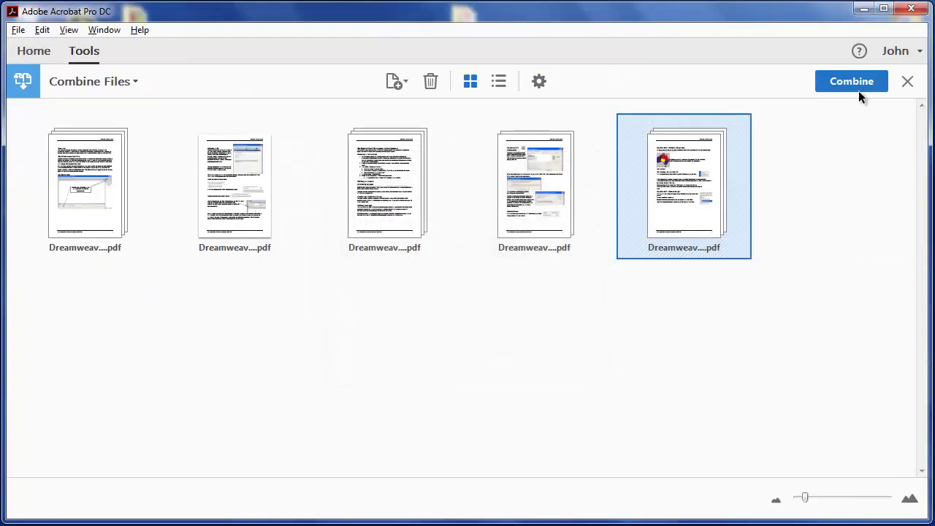
# - Combine the five queued Dreamweaver PDFs into the 13-page Binder1.pdf
pyautogui.click(853, 82)
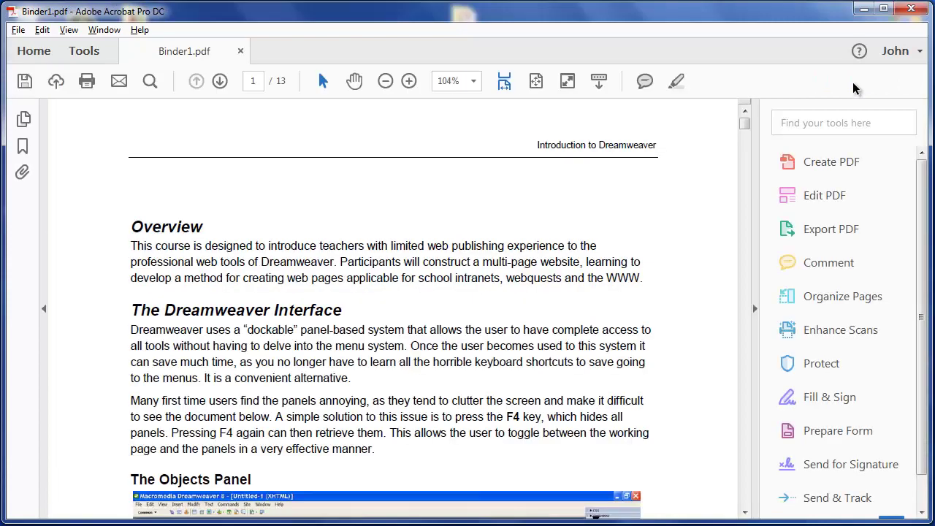
pyautogui.moveTo(745, 131)
pyautogui.mouseDown()
pyautogui.moveTo(747, 263)
pyautogui.moveTo(744, 122)
pyautogui.mouseUp()
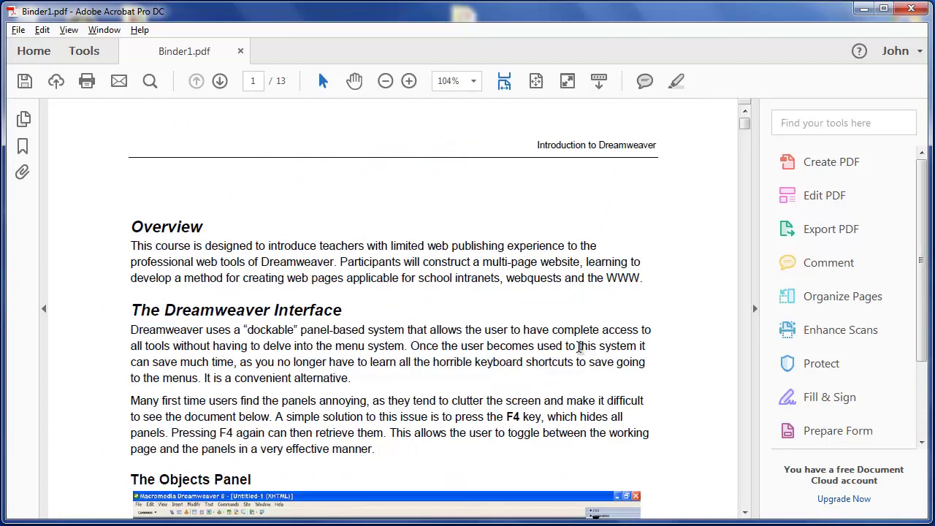
# - In Organize Pages, insert from file and choose Dreamweaver Cover.pdf on the Desktop
pyautogui.click(827, 303)
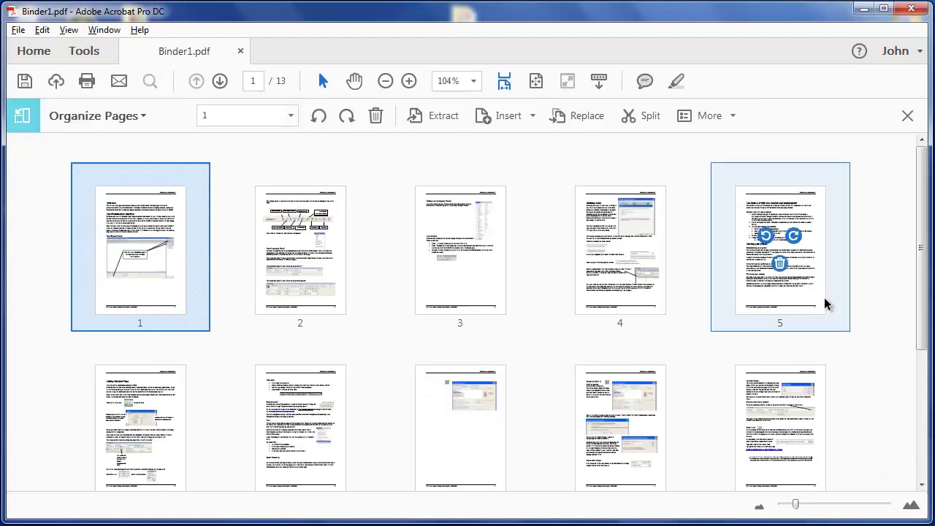
pyautogui.click(510, 119)
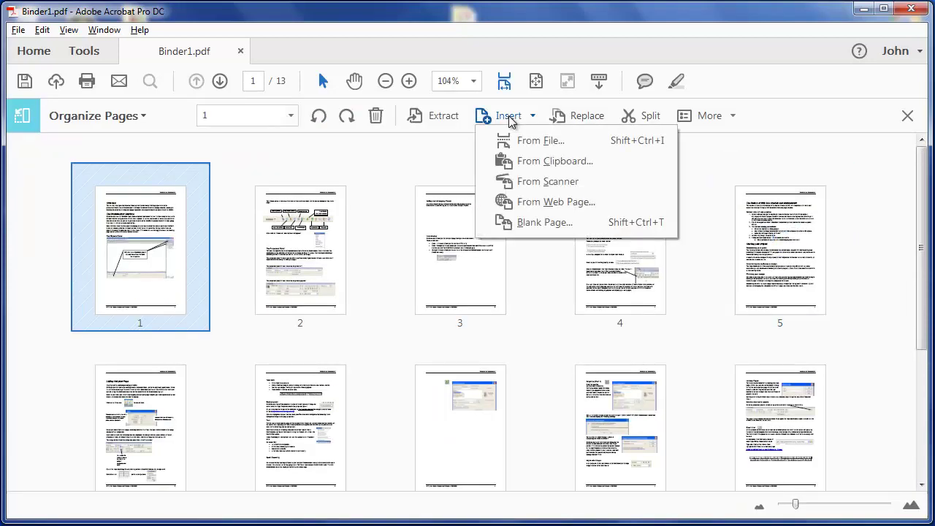
pyautogui.click(542, 141)
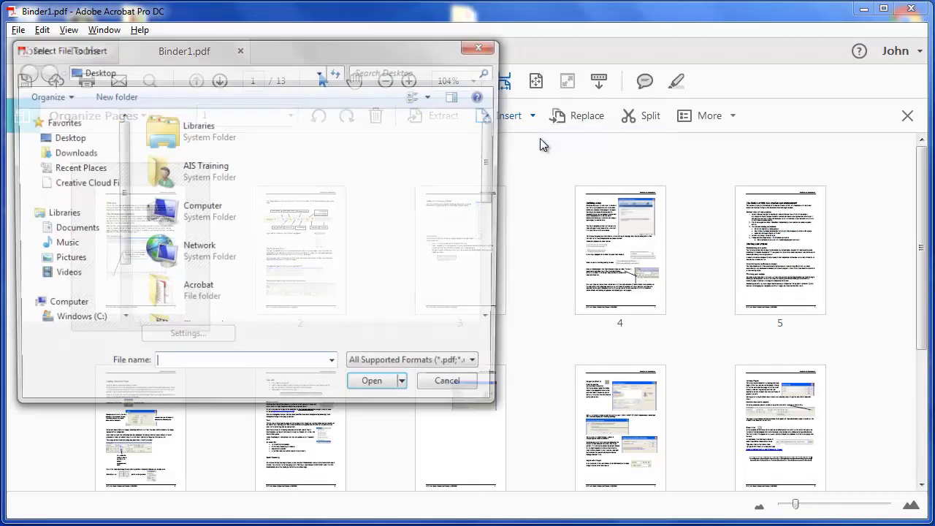
pyautogui.click(73, 139)
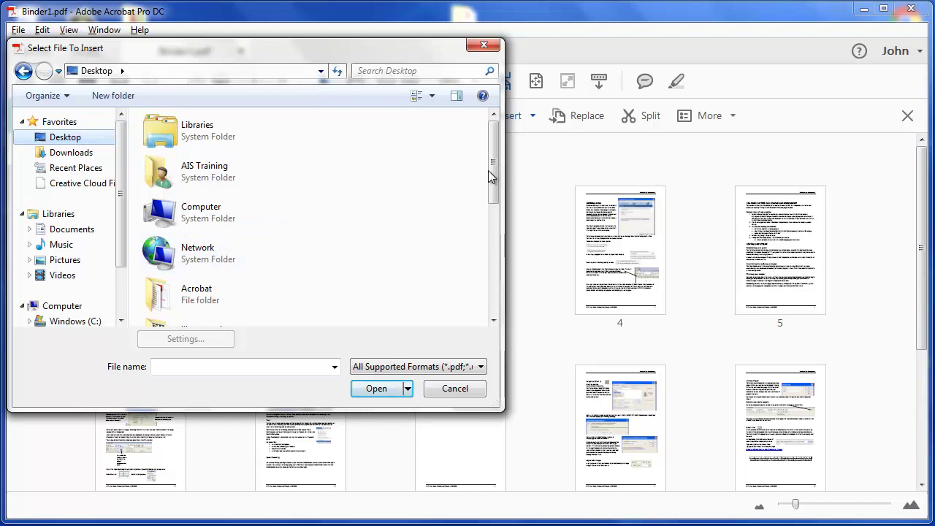
pyautogui.moveTo(491, 175); pyautogui.dragTo(481, 227)
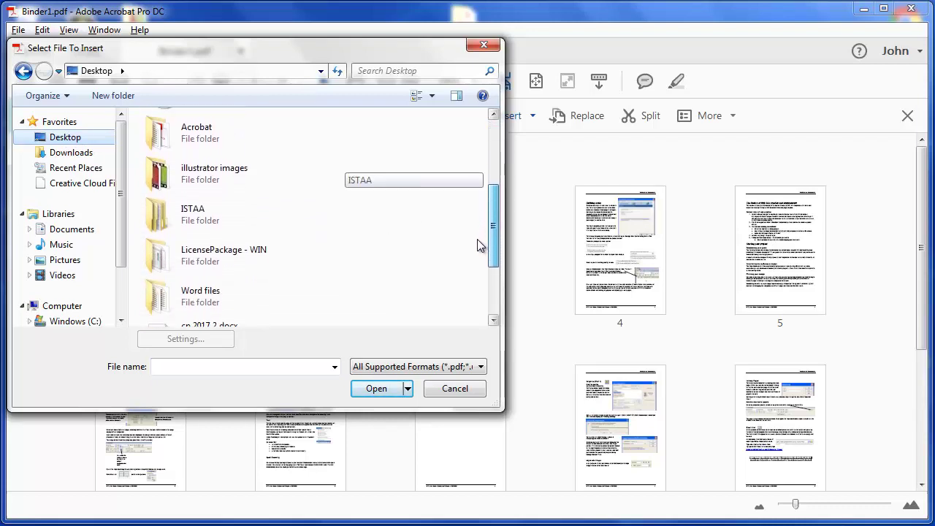
pyautogui.scroll(-3, 477, 240)
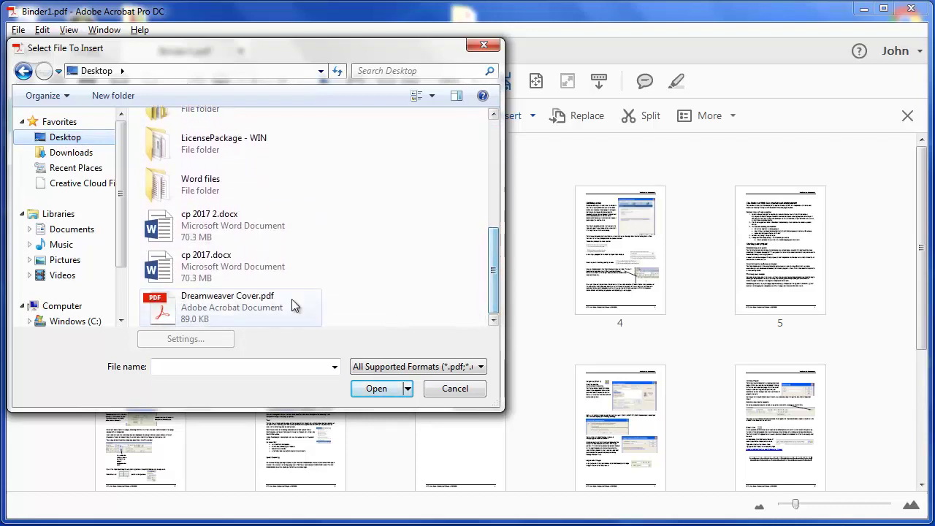
pyautogui.click(219, 302)
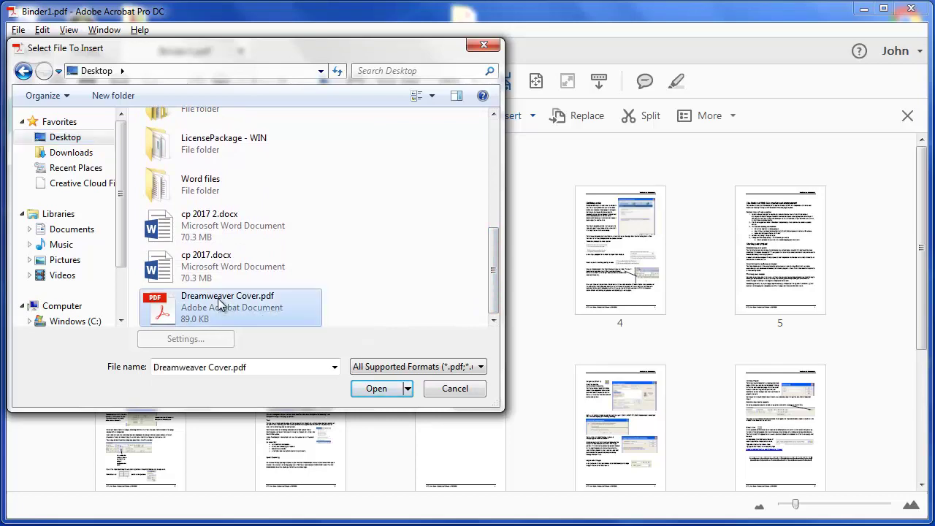
pyautogui.click(372, 389)
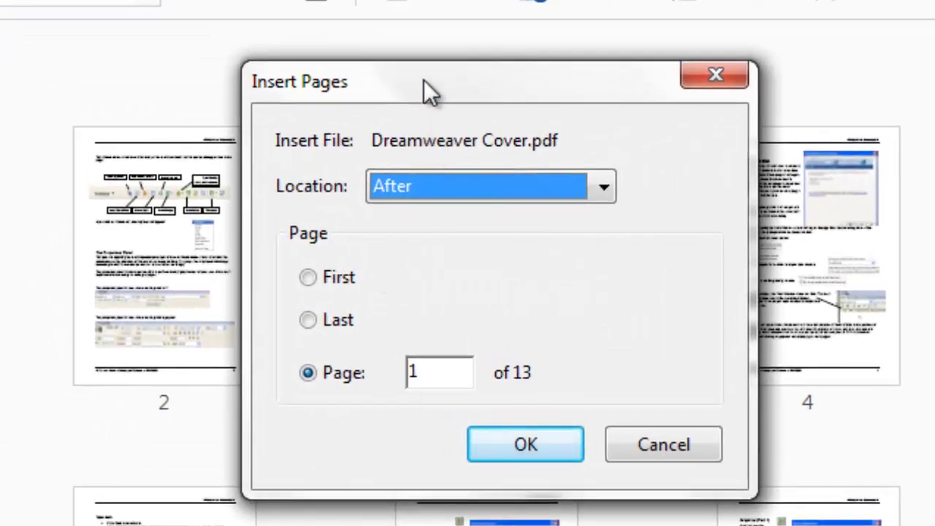
# - Set the insert location to Before the First page
pyautogui.moveTo(426, 82); pyautogui.dragTo(640, 21)
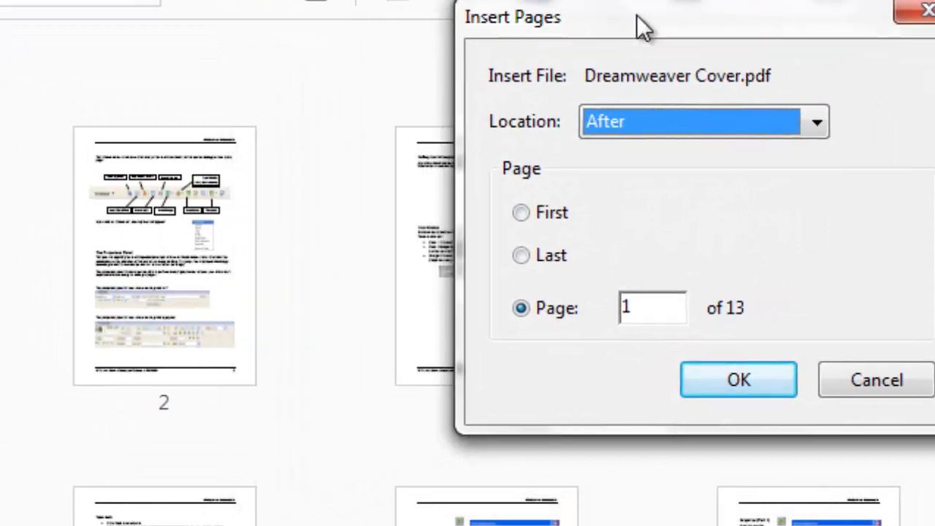
pyautogui.click(521, 211)
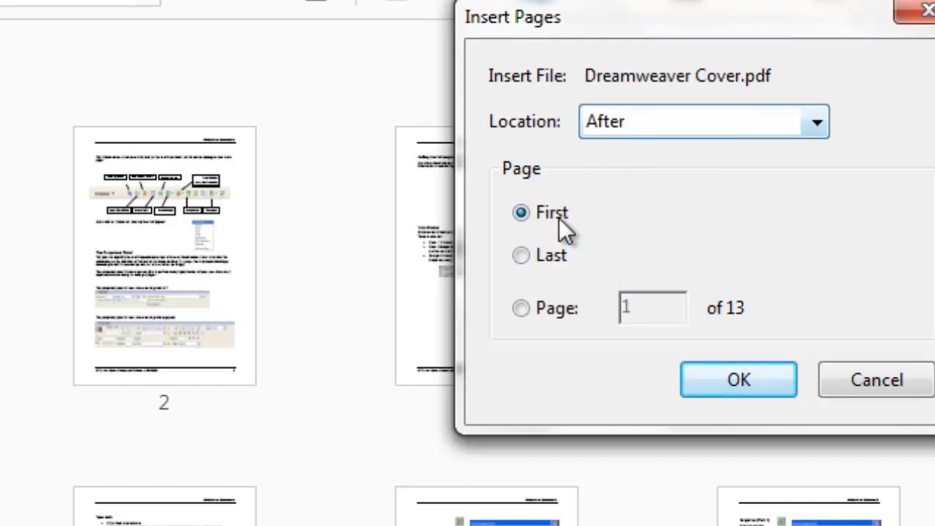
pyautogui.click(676, 123)
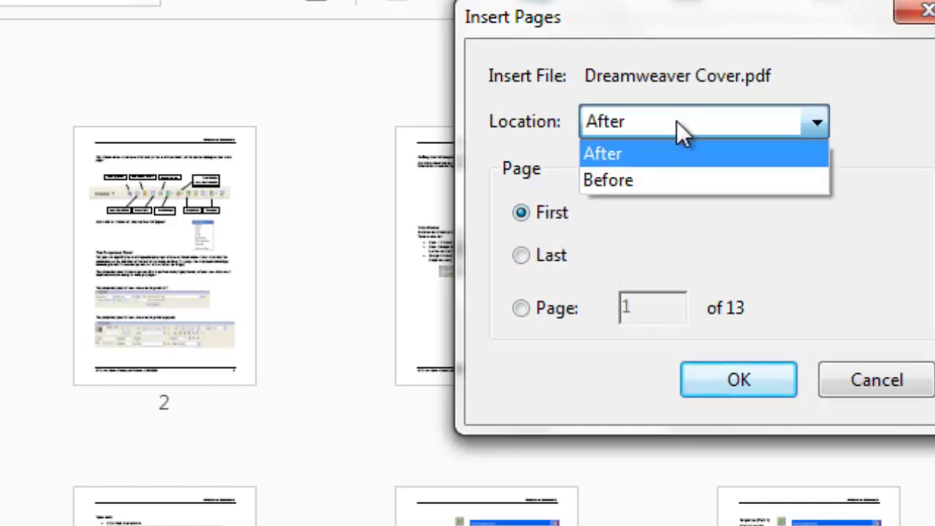
pyautogui.click(632, 182)
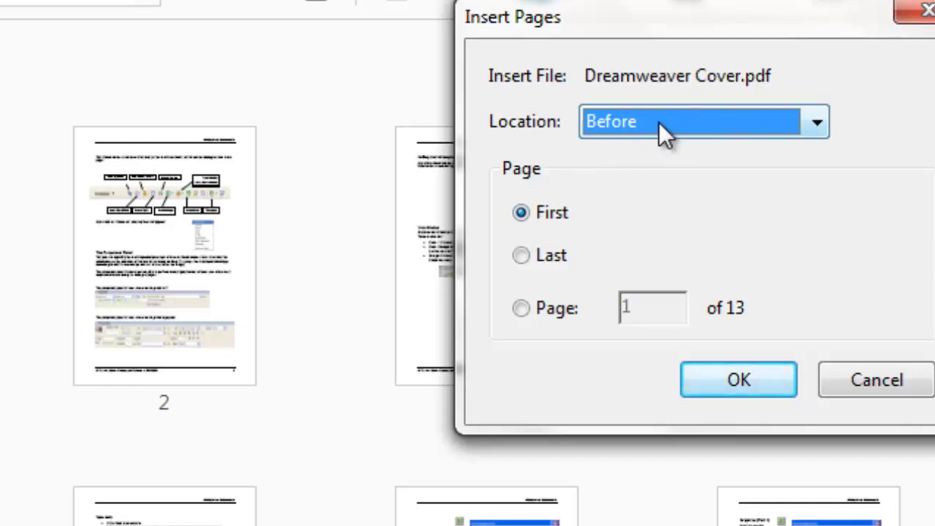
pyautogui.click(527, 309)
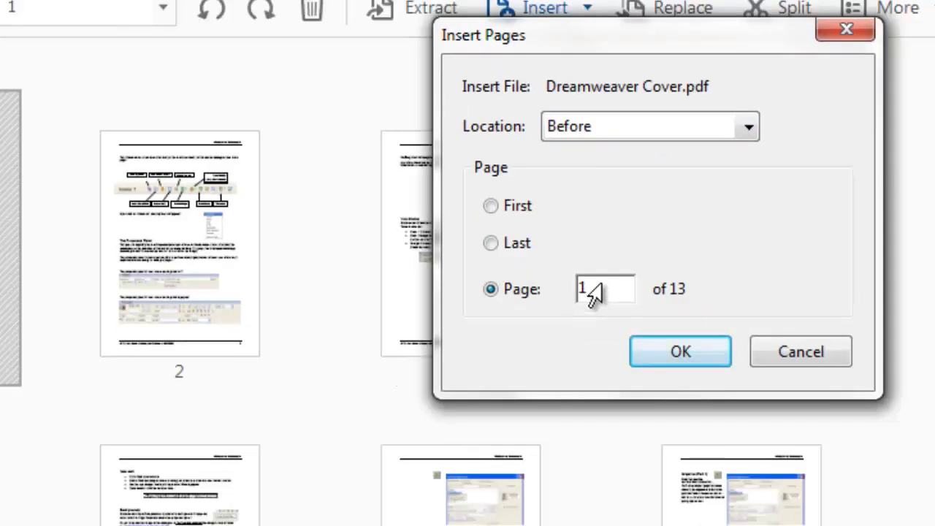
pyautogui.click(636, 312)
pyautogui.press('BackSpace')
pyautogui.write('4')
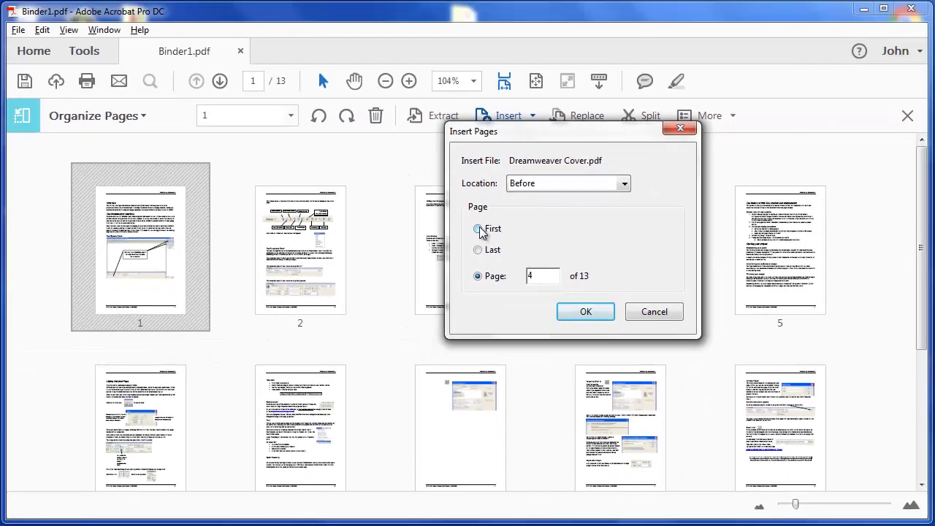
pyautogui.click(492, 208)
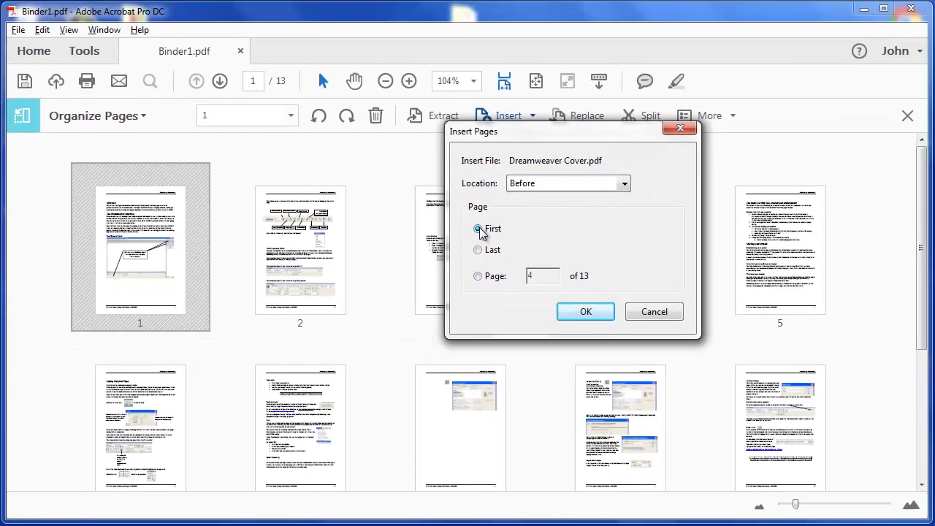
# - Insert the cover before page 1, delete that new page again, and return to the document view
pyautogui.click(588, 315)
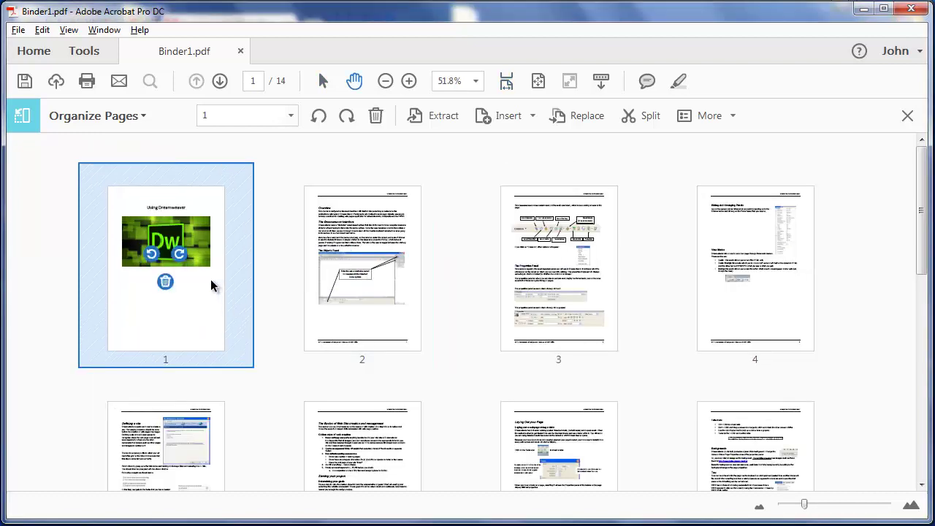
pyautogui.click(165, 283)
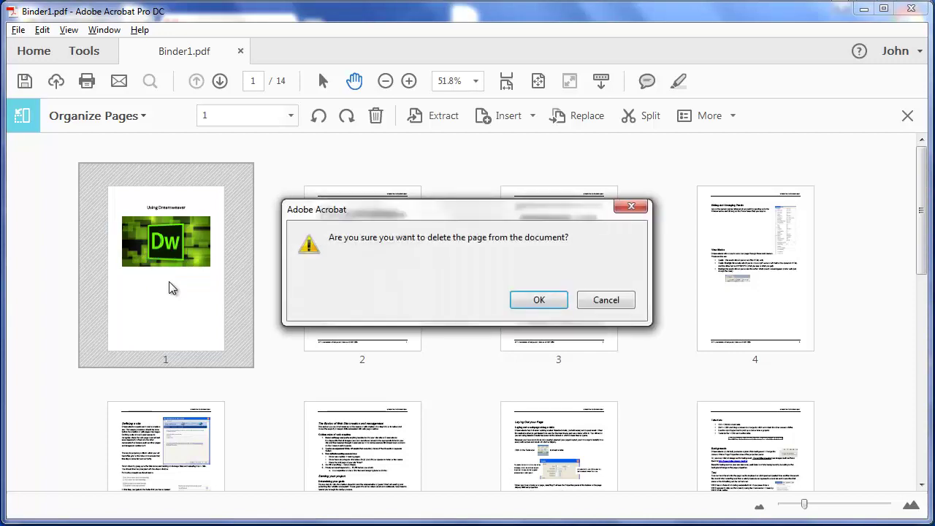
pyautogui.click(554, 301)
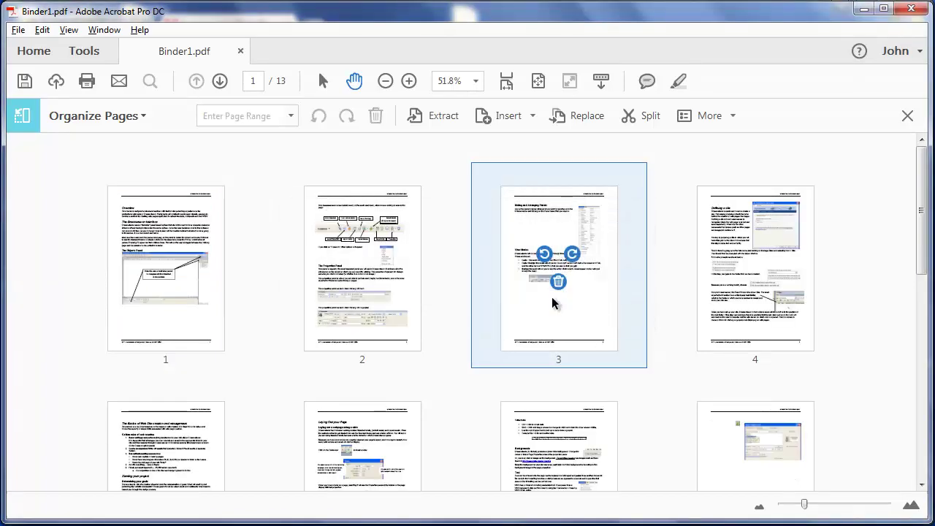
pyautogui.click(23, 119)
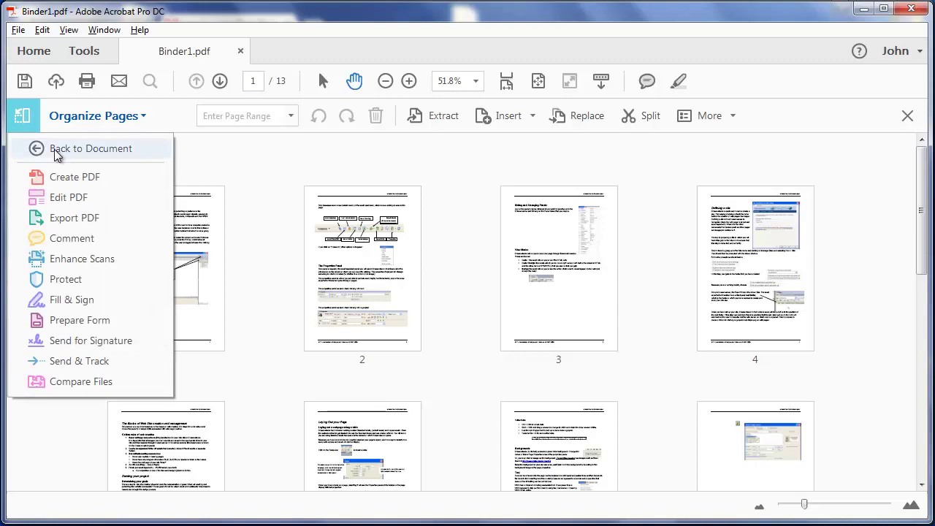
pyautogui.click(29, 150)
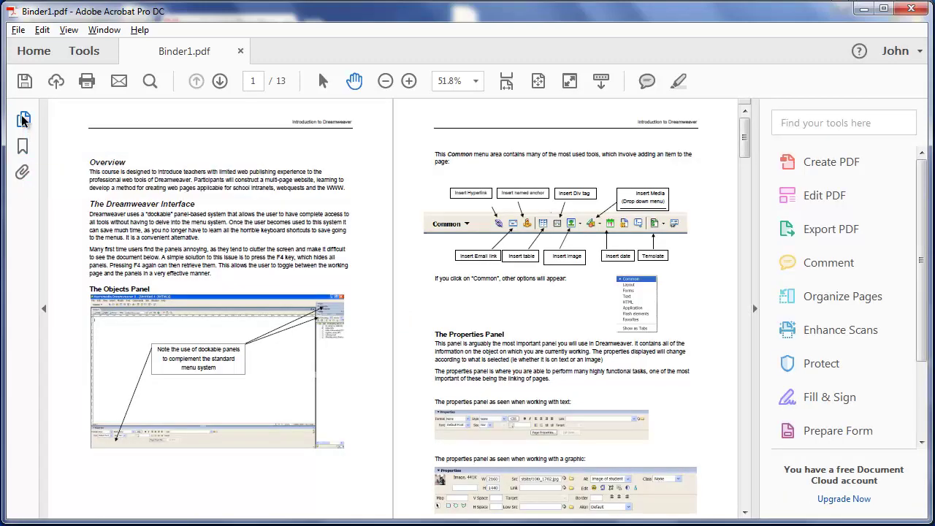
# - Insert Dreamweaver Cover.pdf from the Desktop again as the first page, making 14 pages
pyautogui.click(24, 119)
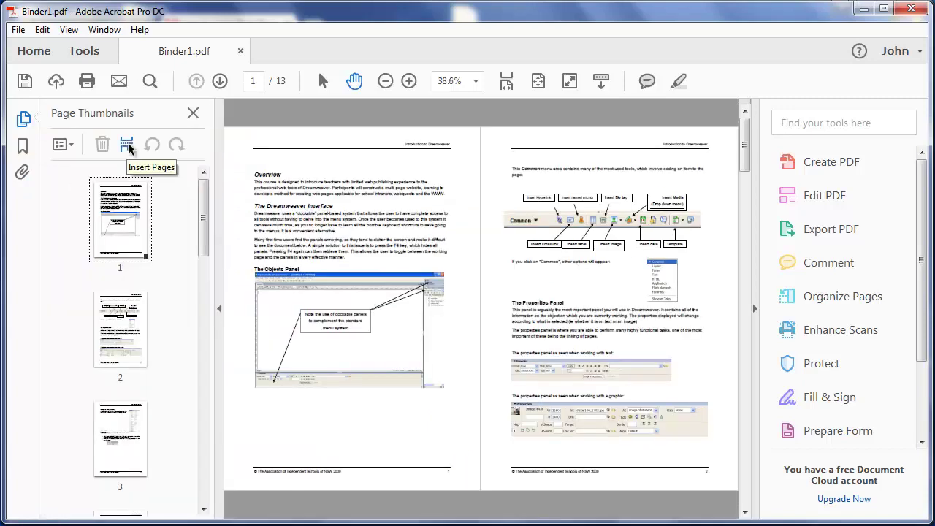
pyautogui.click(128, 144)
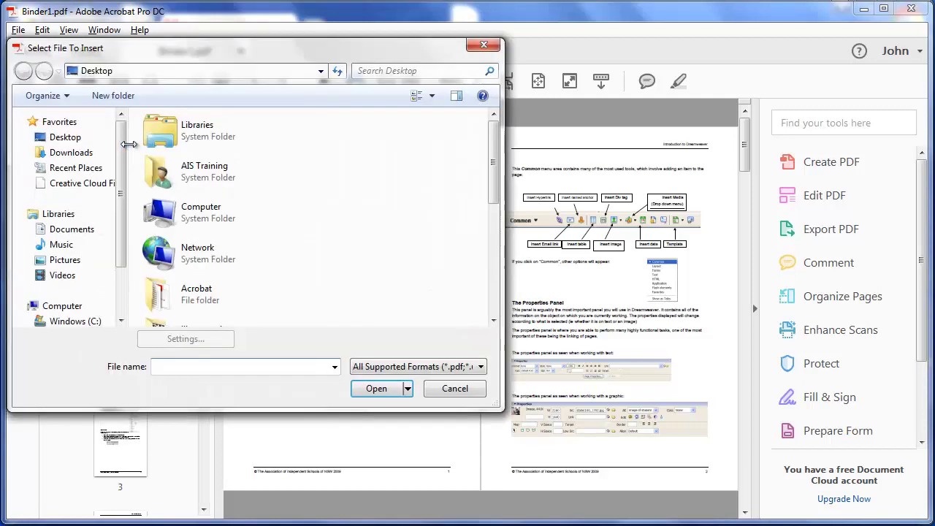
pyautogui.doubleClick(201, 292)
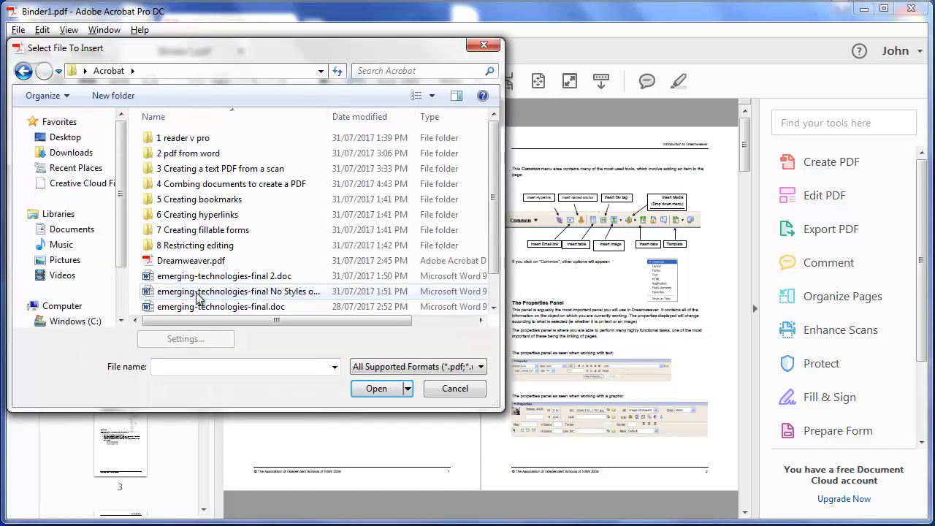
pyautogui.doubleClick(194, 190)
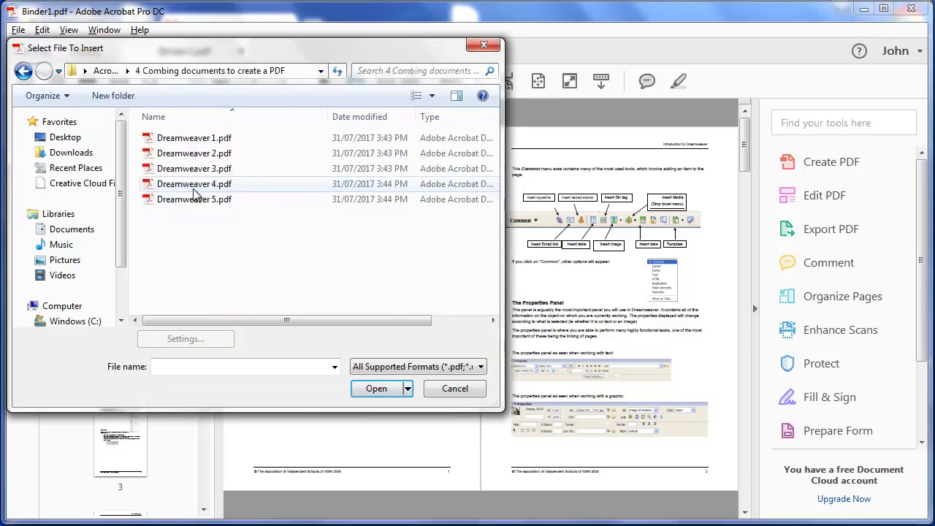
pyautogui.click(65, 137)
pyautogui.doubleClick(206, 301)
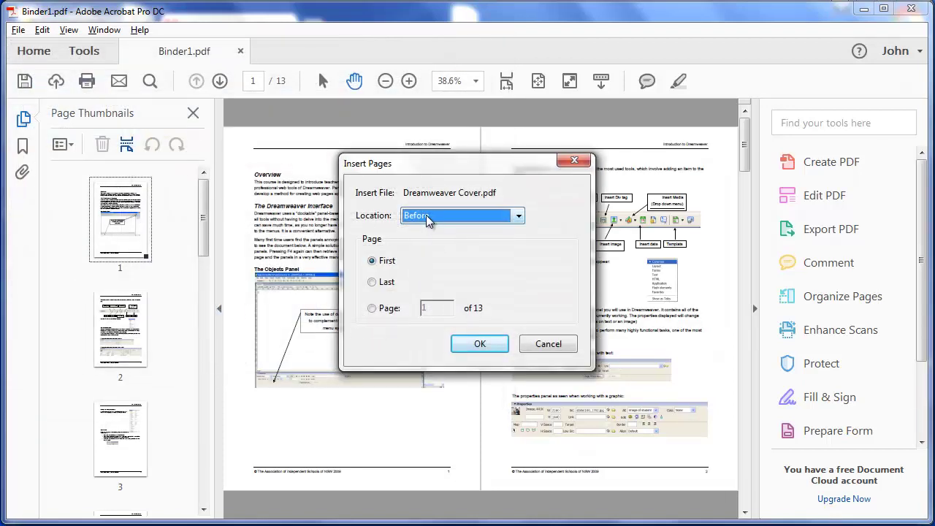
pyautogui.click(476, 347)
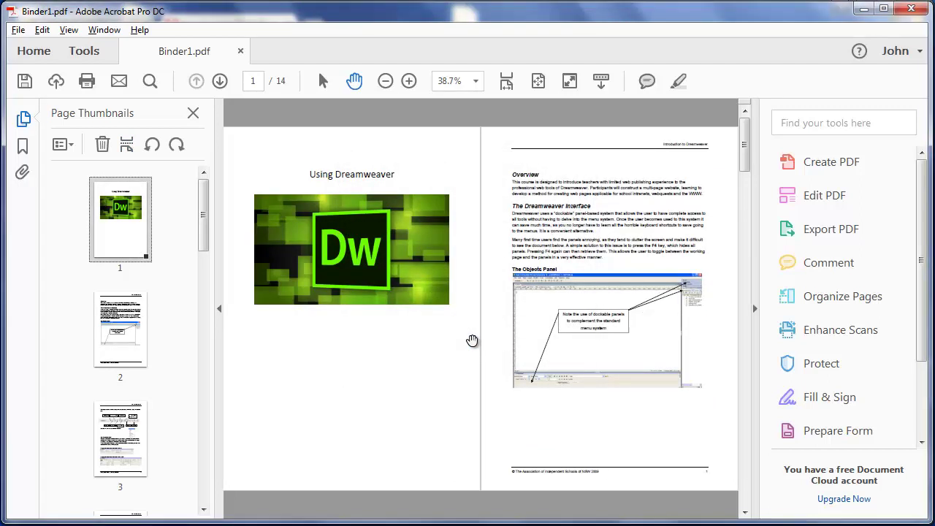
# - Drag the cover thumbnail down, then open the Organize Pages grid and cancel a Replace
pyautogui.moveTo(121, 235); pyautogui.dragTo(109, 184)
pyautogui.click(836, 297)
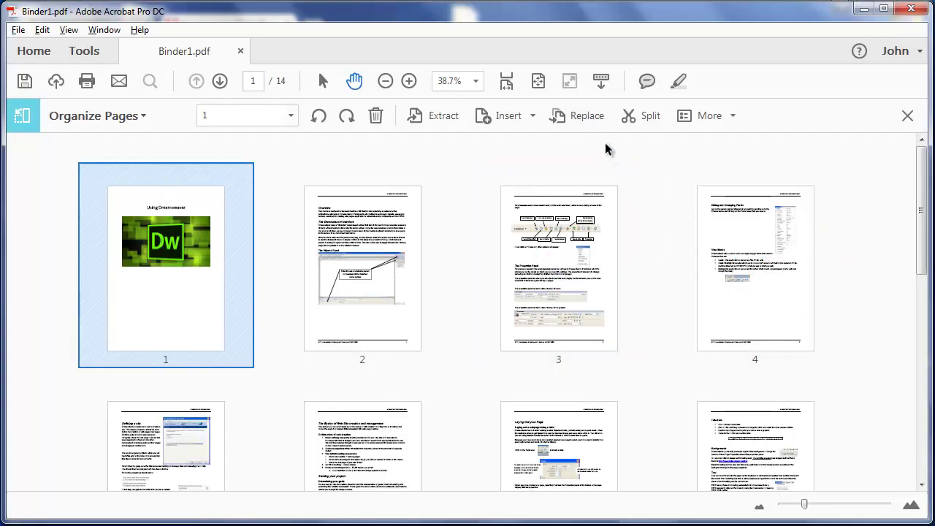
pyautogui.click(583, 117)
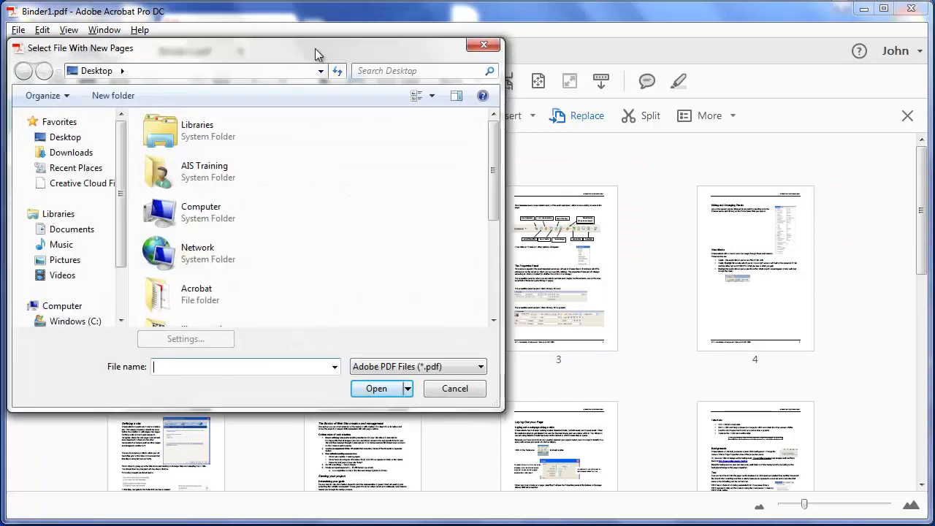
pyautogui.click(452, 388)
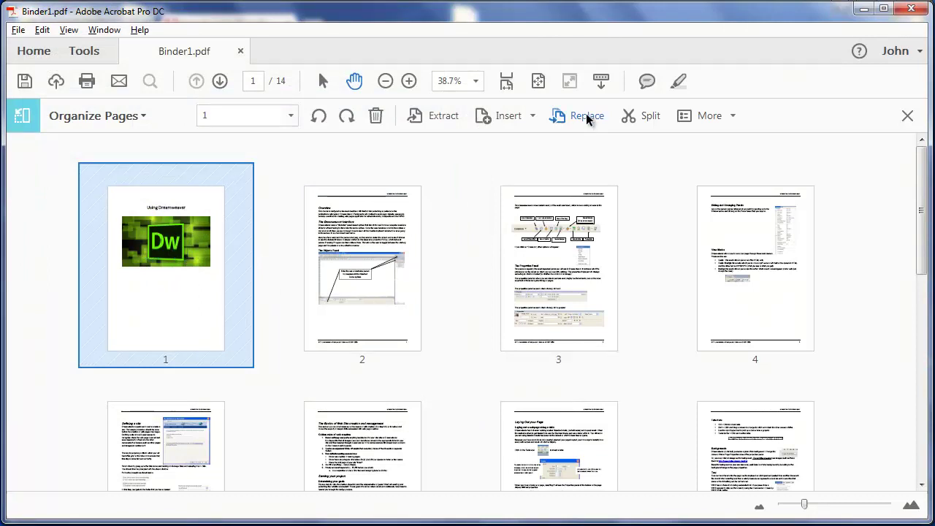
# - Rotate the cover page clockwise twice so it is turned 180 degrees
pyautogui.moveTo(172, 233)
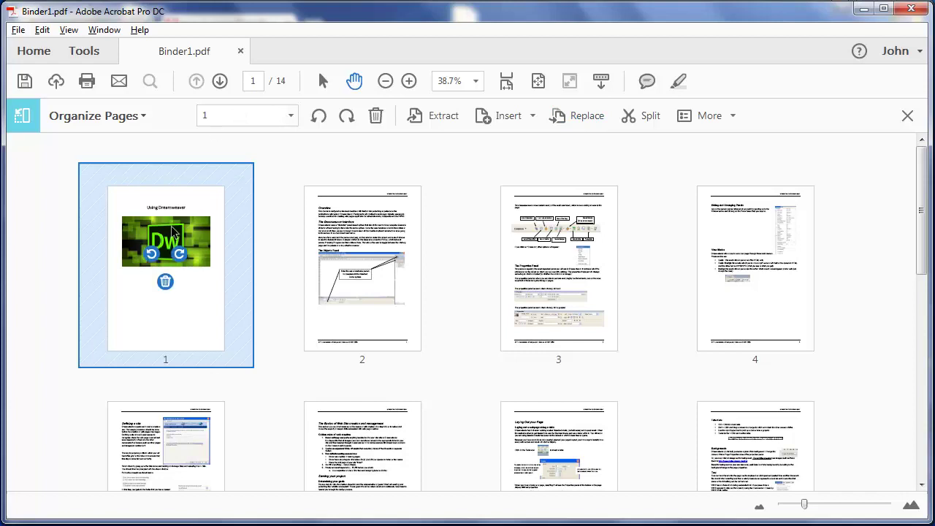
pyautogui.moveTo(339, 207)
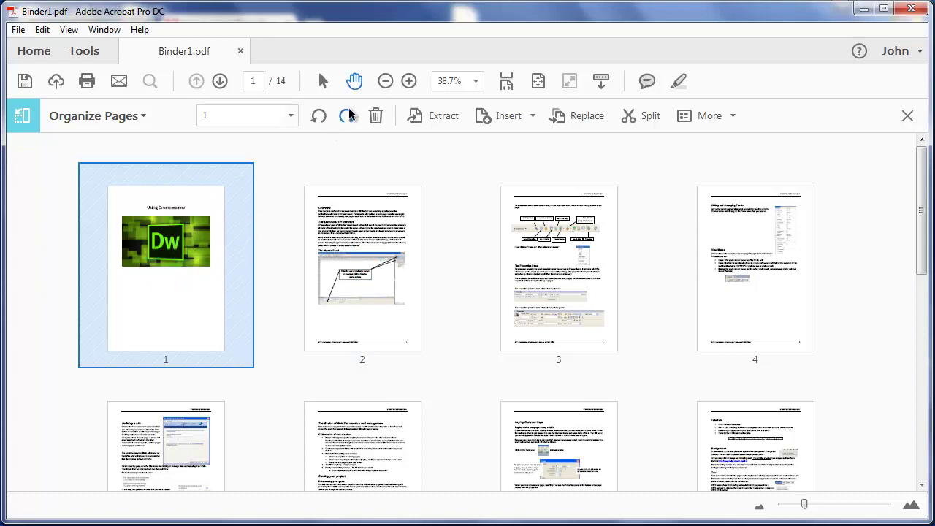
pyautogui.click(348, 116)
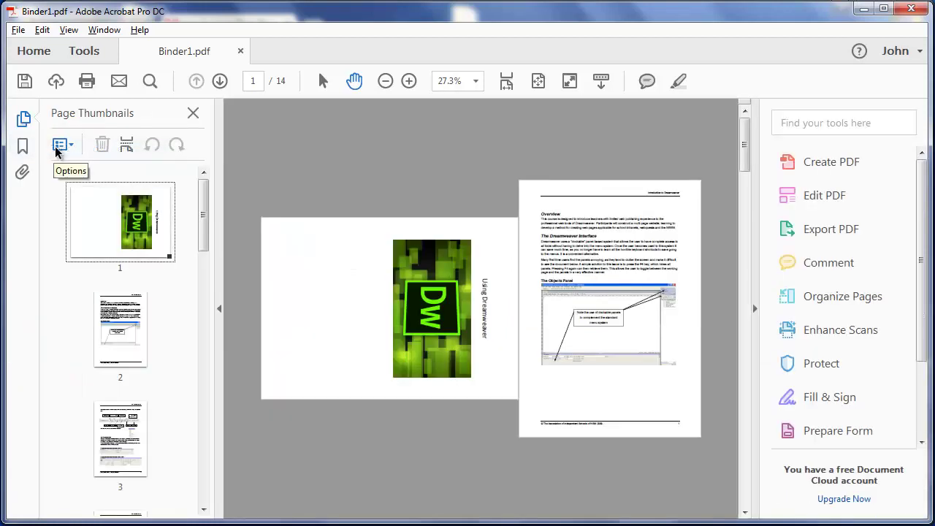
pyautogui.click(176, 145)
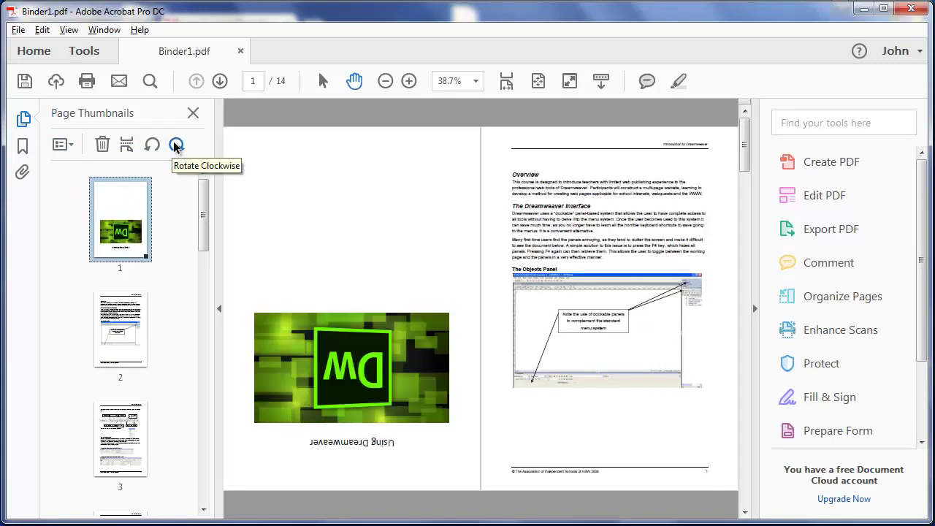
# - Save the document as 'combined dreamweaver.pdf' with Save As
pyautogui.click(18, 30)
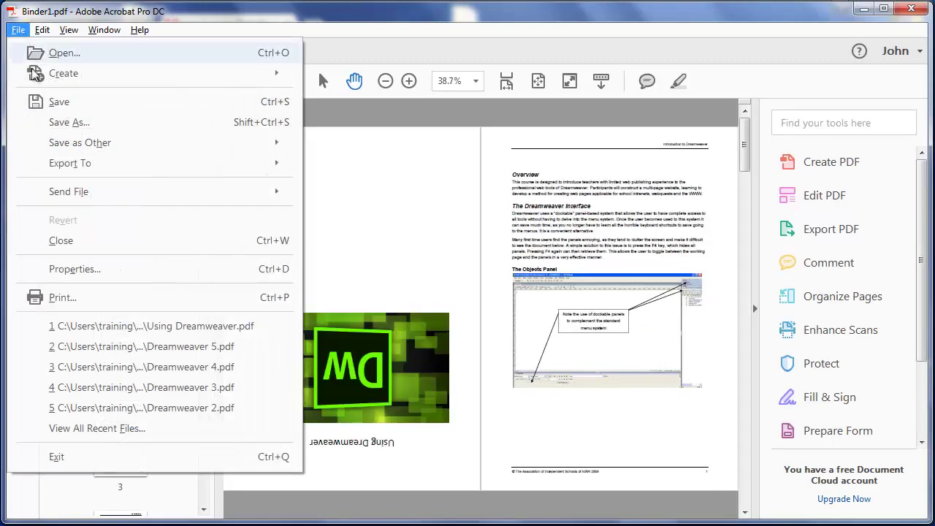
pyautogui.click(34, 100)
pyautogui.write('com')
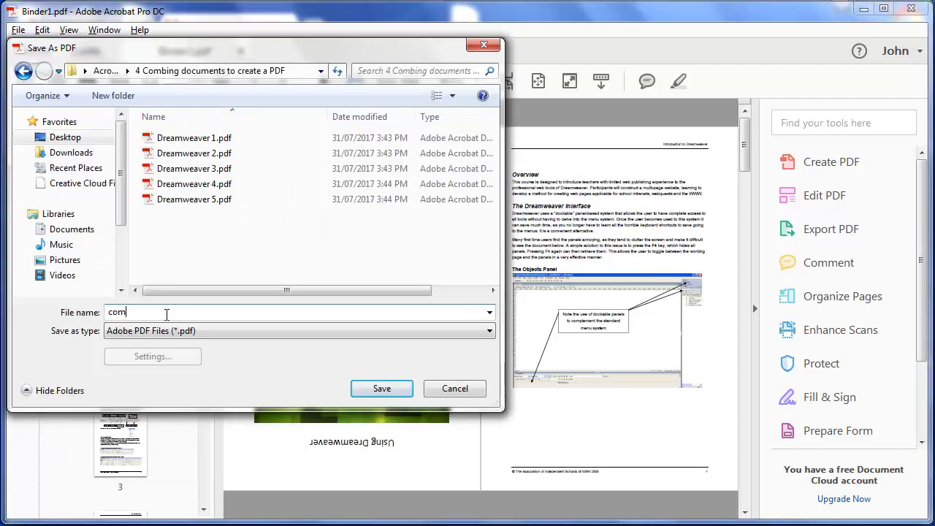
pyautogui.write('bined dreamweaver')
pyautogui.click(388, 391)
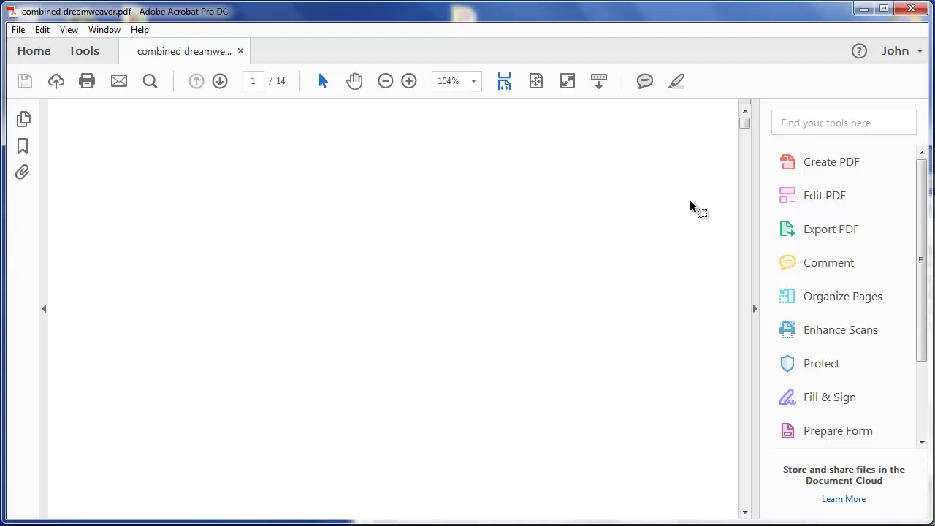
# - Show the page thumbnails and select the cover page, page 1
pyautogui.click(24, 119)
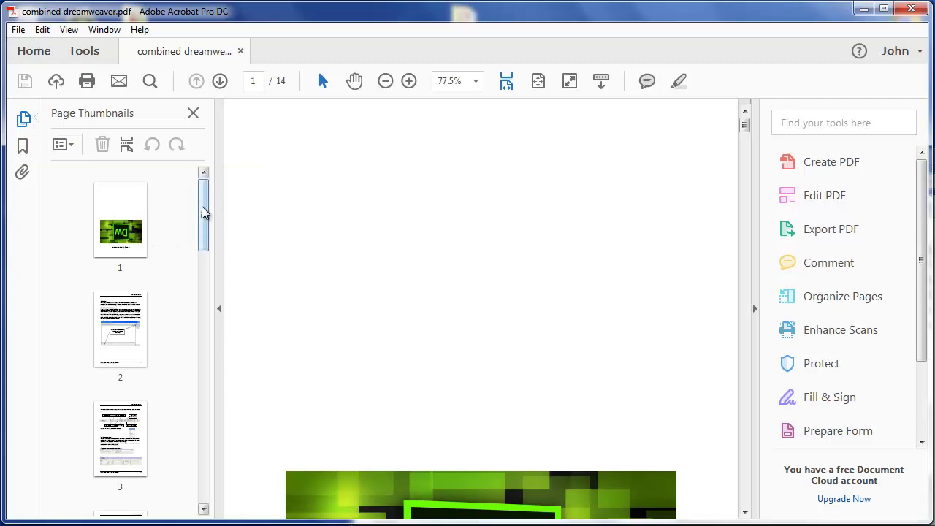
pyautogui.moveTo(202, 212)
pyautogui.mouseDown()
pyautogui.moveTo(204, 219)
pyautogui.moveTo(203, 212)
pyautogui.mouseUp()
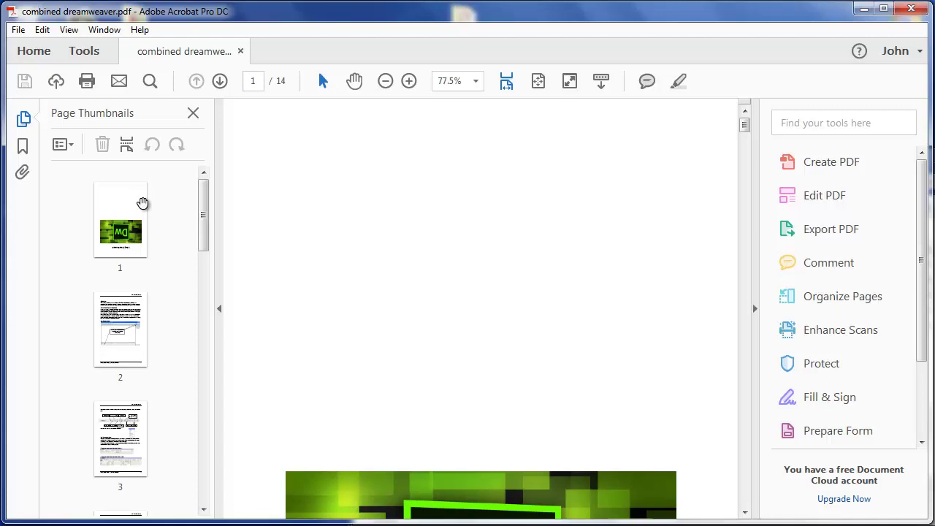
pyautogui.click(125, 205)
# - Rotate the view clockwise twice, 180 degrees, so the cover reads upright
pyautogui.click(69, 30)
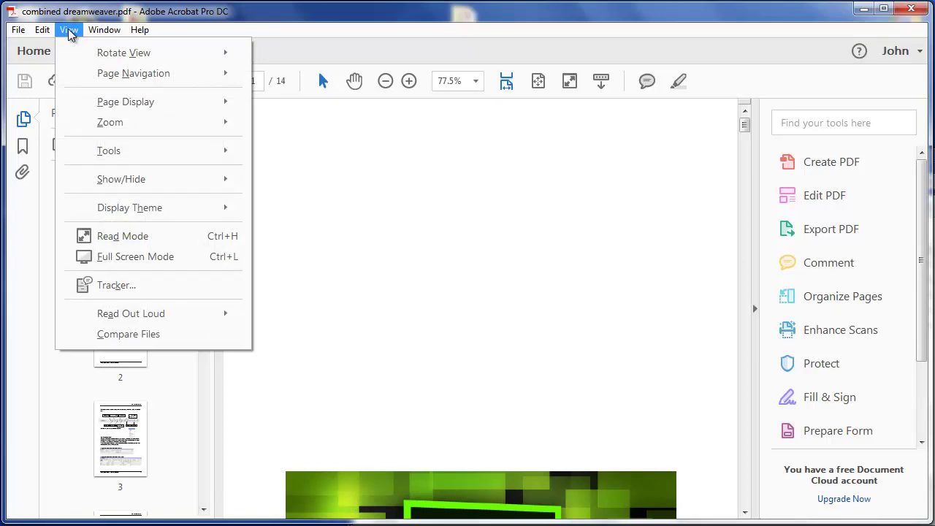
pyautogui.moveTo(121, 53)
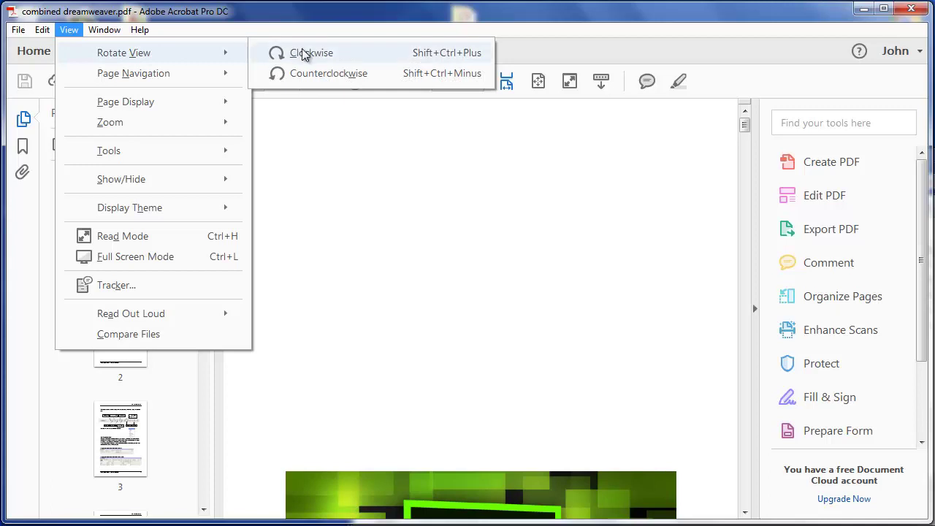
pyautogui.click(359, 54)
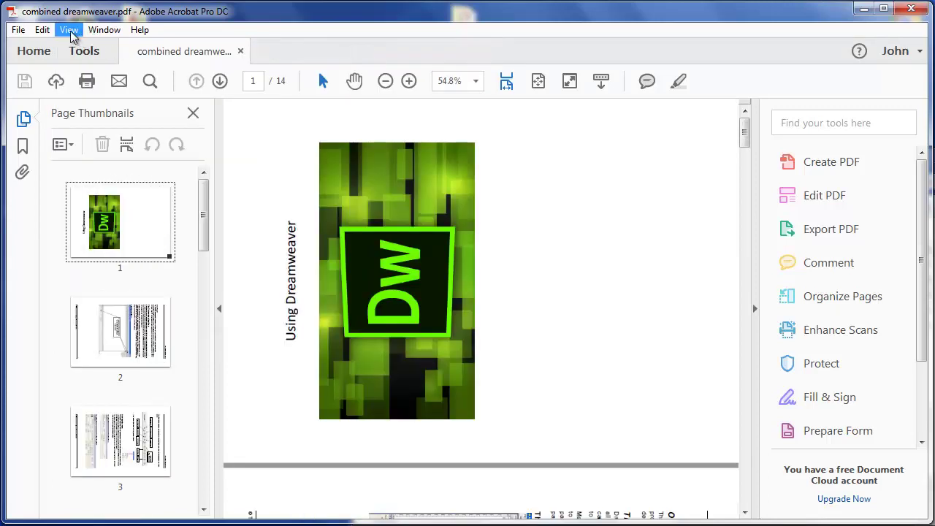
pyautogui.click(71, 34)
pyautogui.moveTo(183, 52)
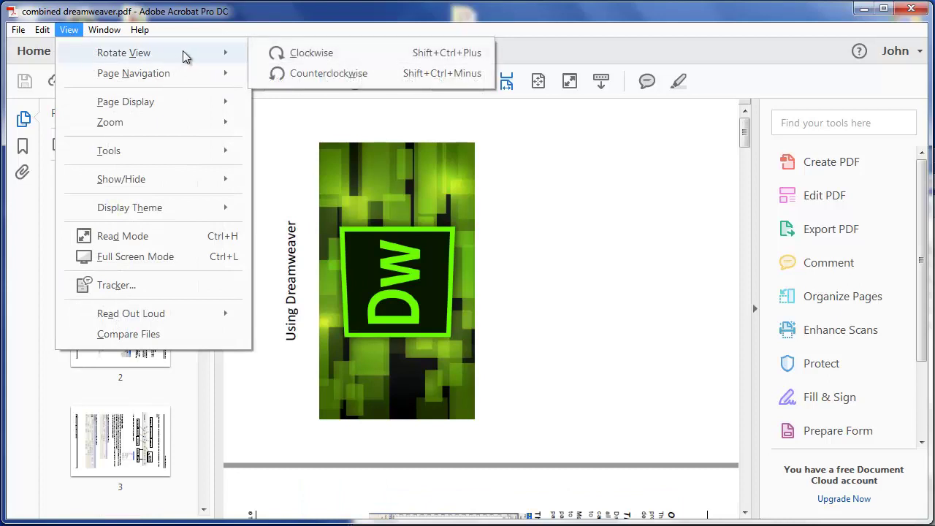
pyautogui.click(291, 57)
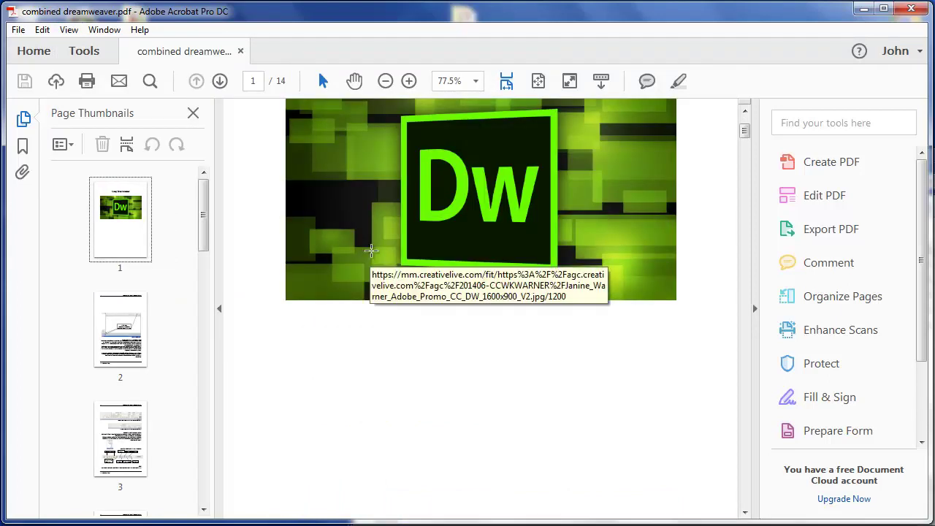
# - Save a copy as combined dreamweaver2.pdf, then close the document window
pyautogui.click(19, 31)
pyautogui.click(70, 122)
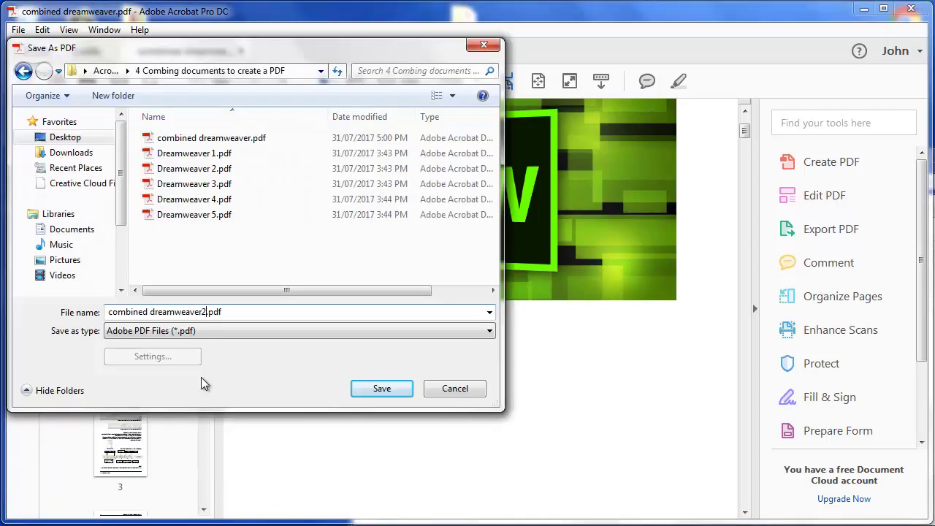
pyautogui.press('Right')
pyautogui.write('2')
pyautogui.click(386, 387)
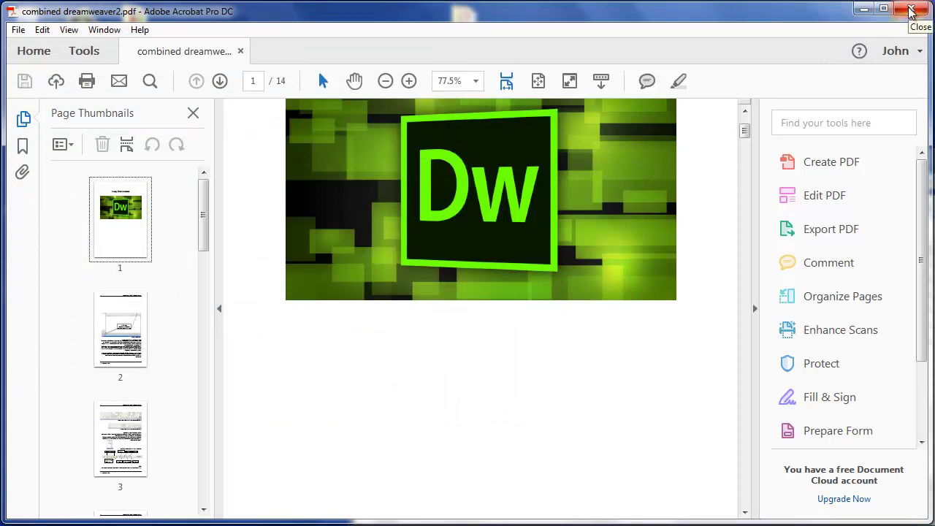
pyautogui.click(911, 11)
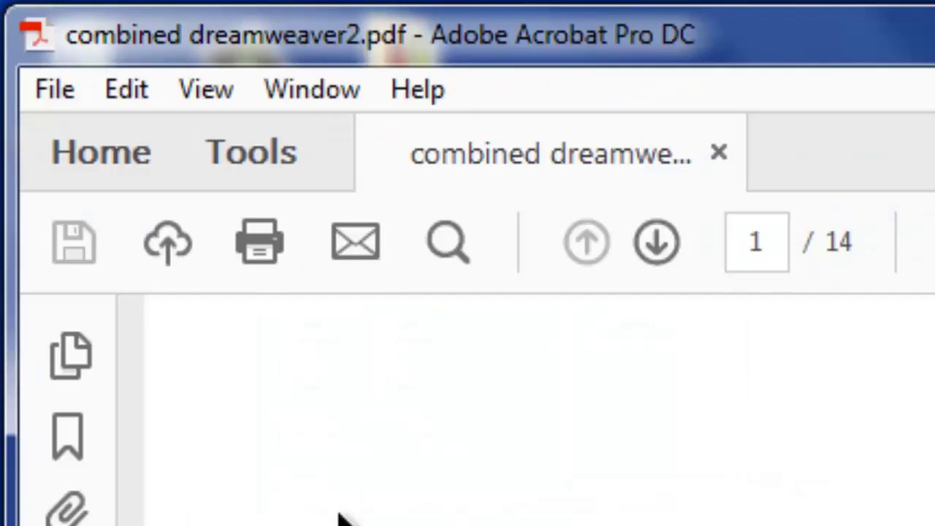
# - Show the page thumbnails and zoom to page level so the whole page fits
pyautogui.click(72, 352)
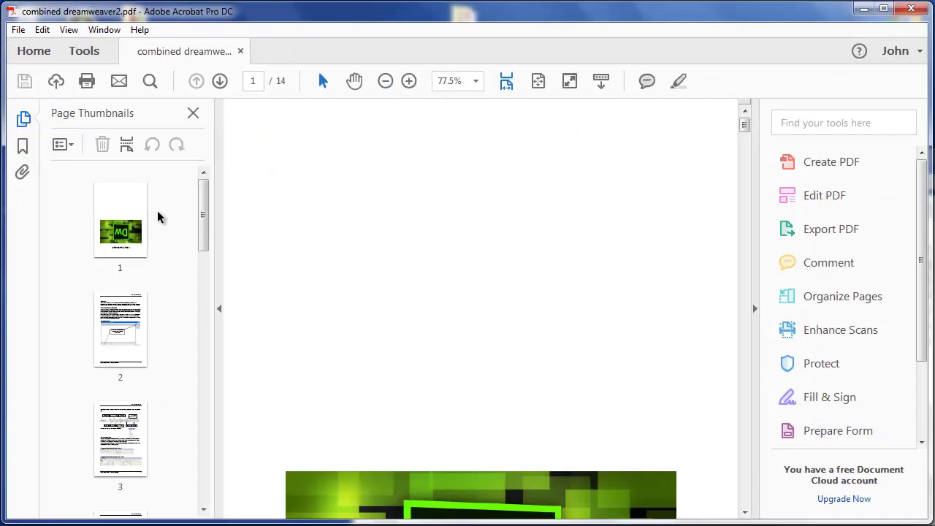
pyautogui.moveTo(206, 213)
pyautogui.mouseDown()
pyautogui.moveTo(205, 222)
pyautogui.moveTo(203, 206)
pyautogui.mouseUp()
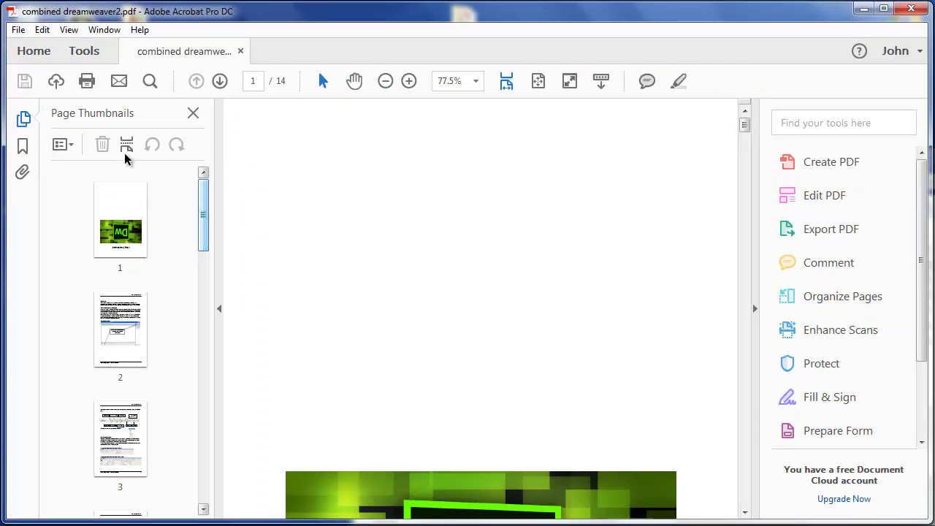
pyautogui.click(71, 30)
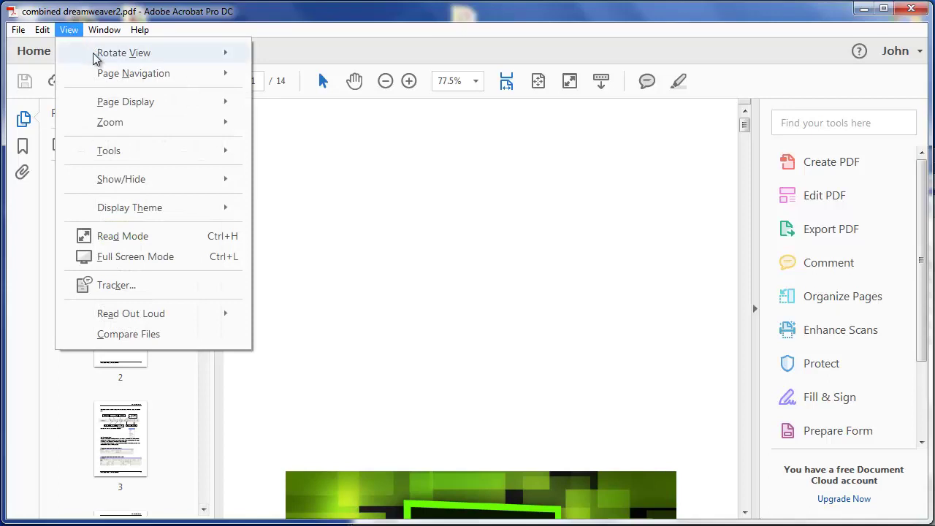
pyautogui.moveTo(93, 53)
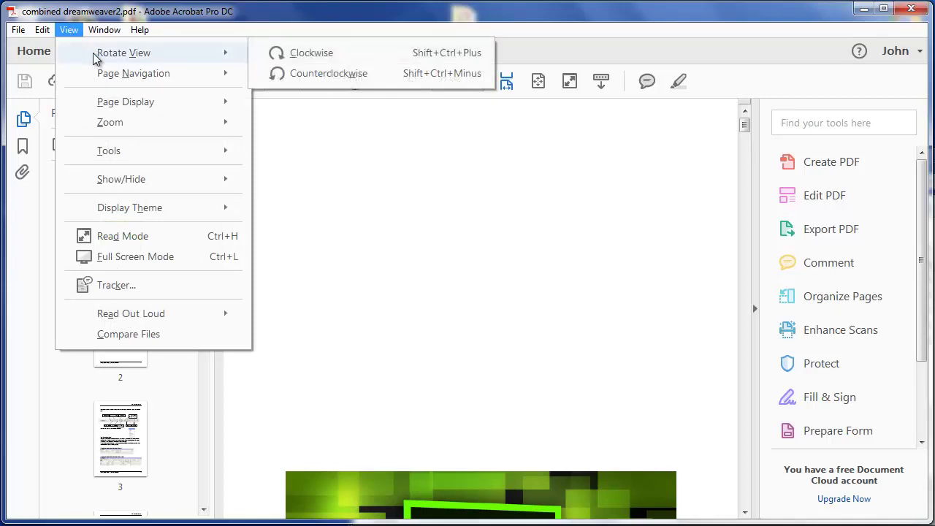
pyautogui.moveTo(146, 122)
pyautogui.click(363, 217)
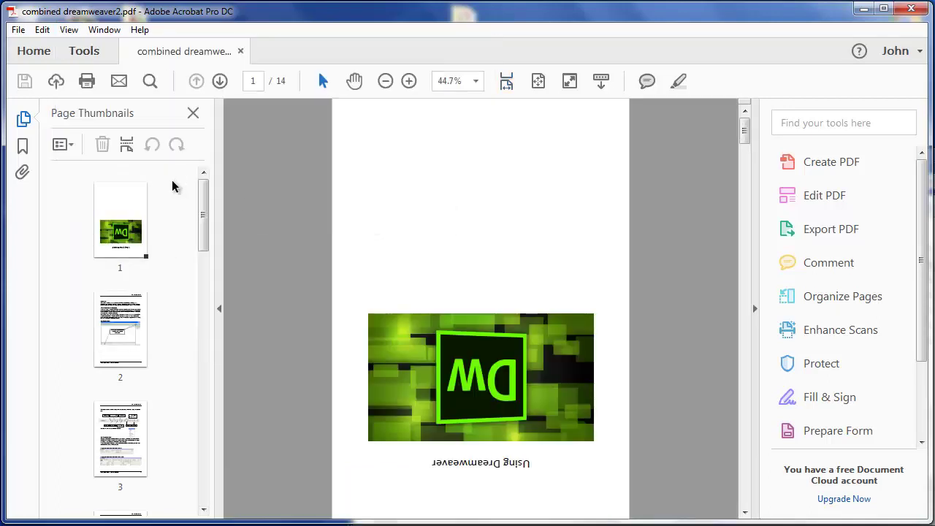
# - Rotate page 1, the cover, clockwise twice so it sits upright
pyautogui.click(124, 225)
pyautogui.click(176, 145)
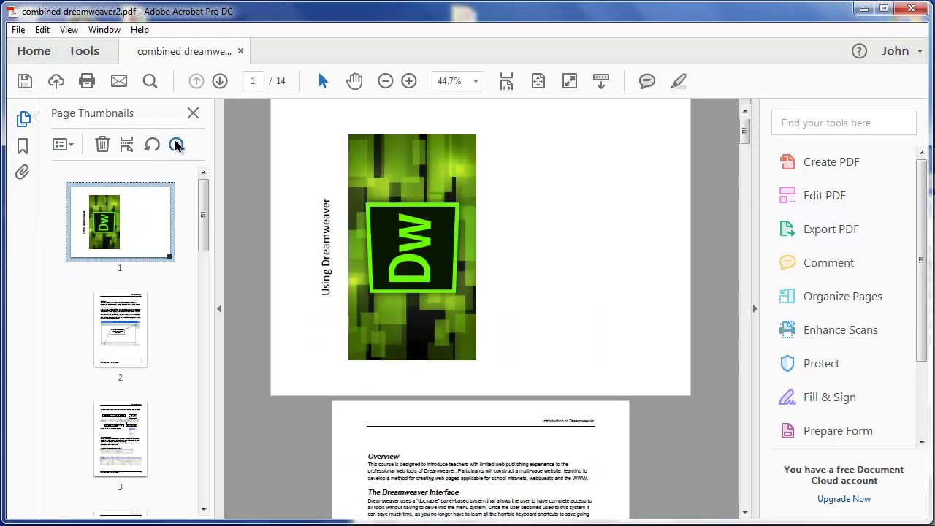
pyautogui.click(176, 145)
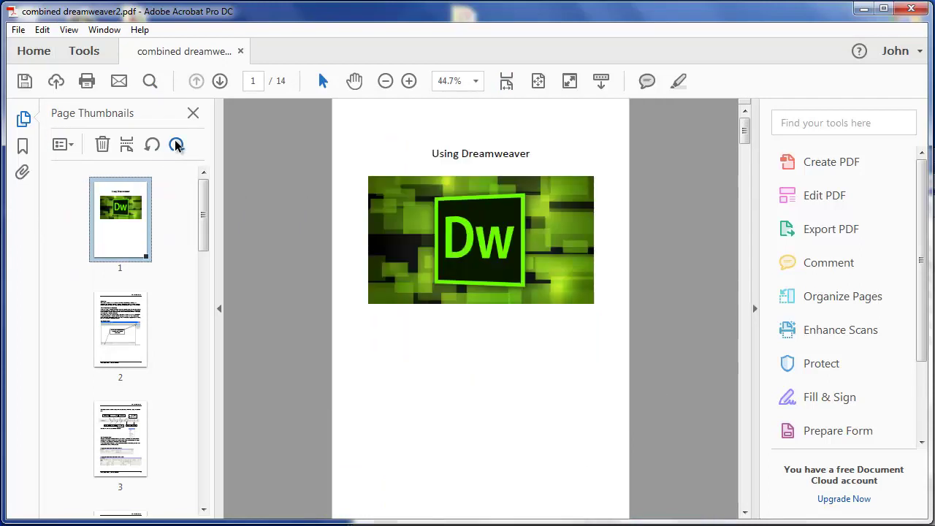